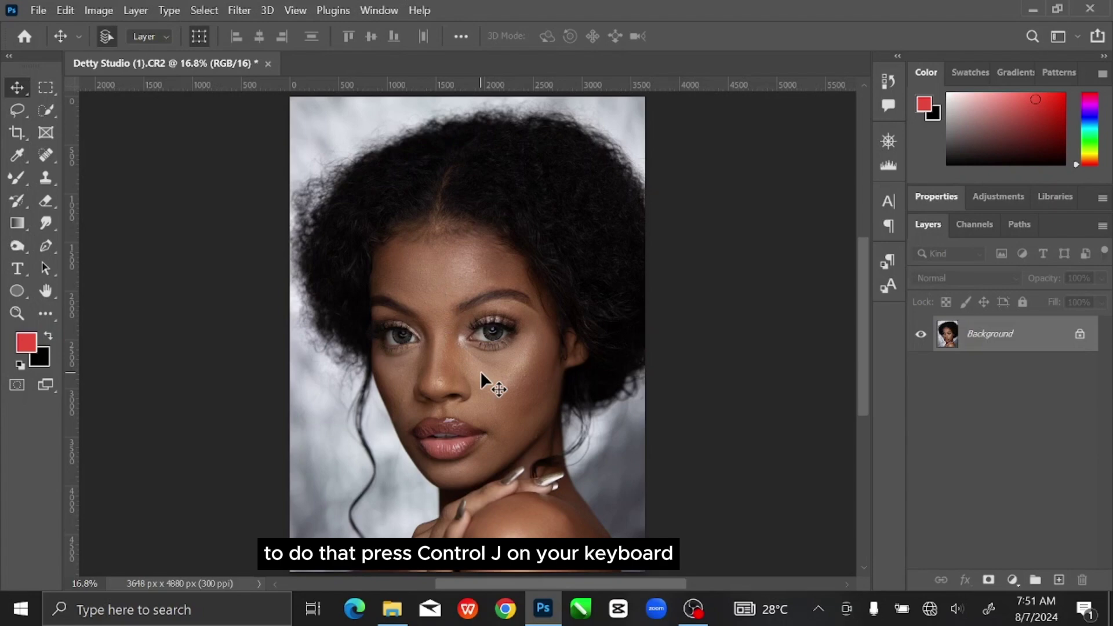
- Copy the Background layer with Ctrl+J and name the new layer 'Bemish'
key(ctrl+j)
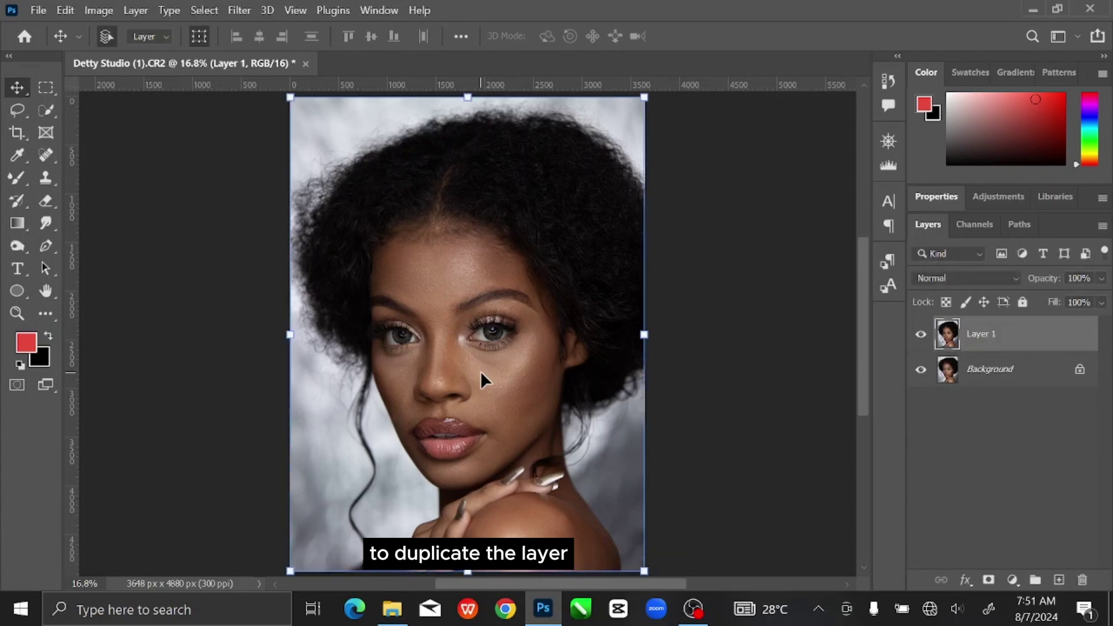
double_click(981, 334)
text(Be)
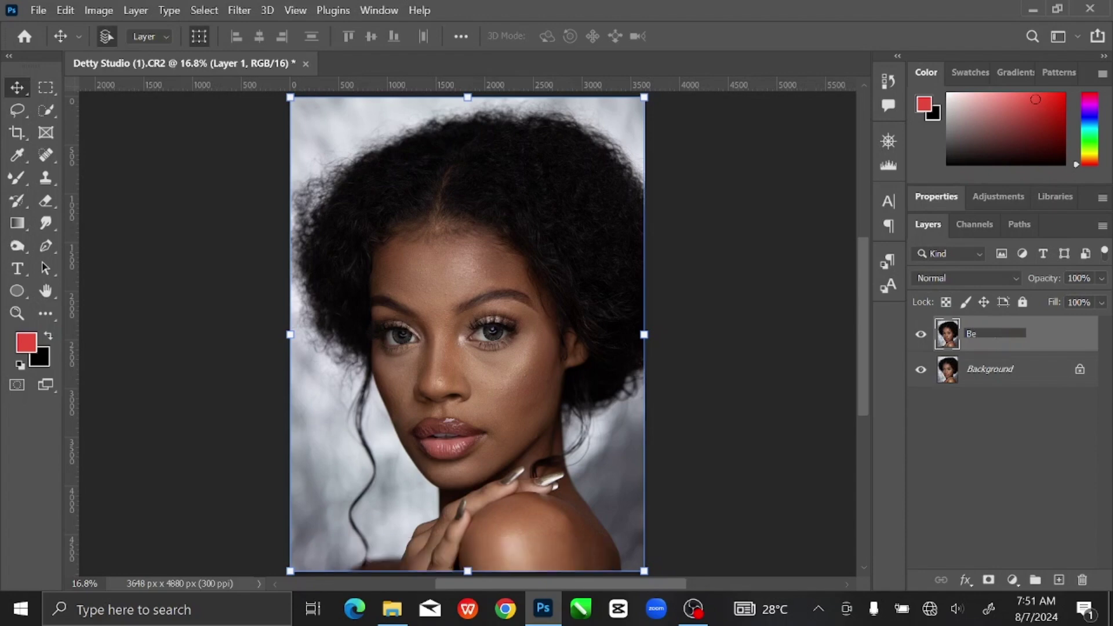
text(mish)
key(Return)
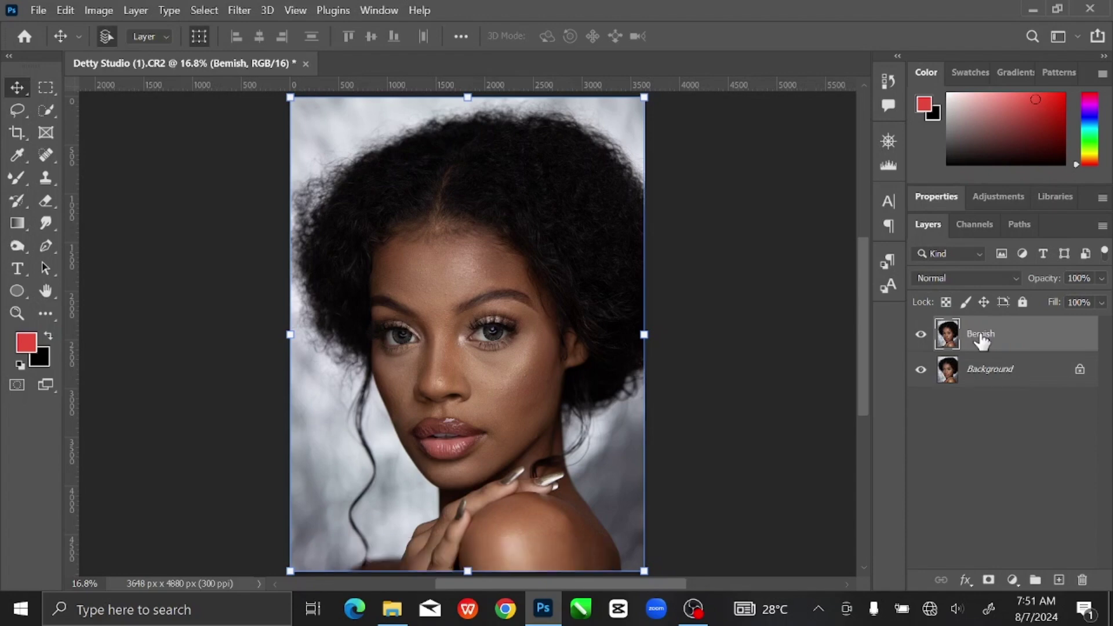
- Switch to the Spot Healing Brush, zoom in, and heal three forehead blemishes
click(46, 154)
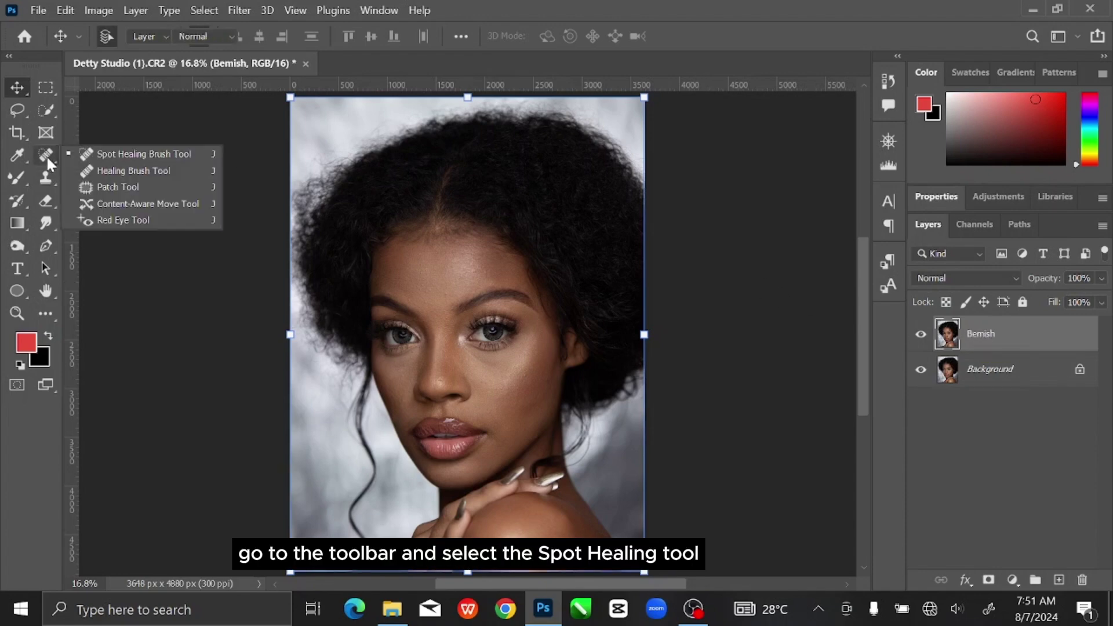
click(124, 156)
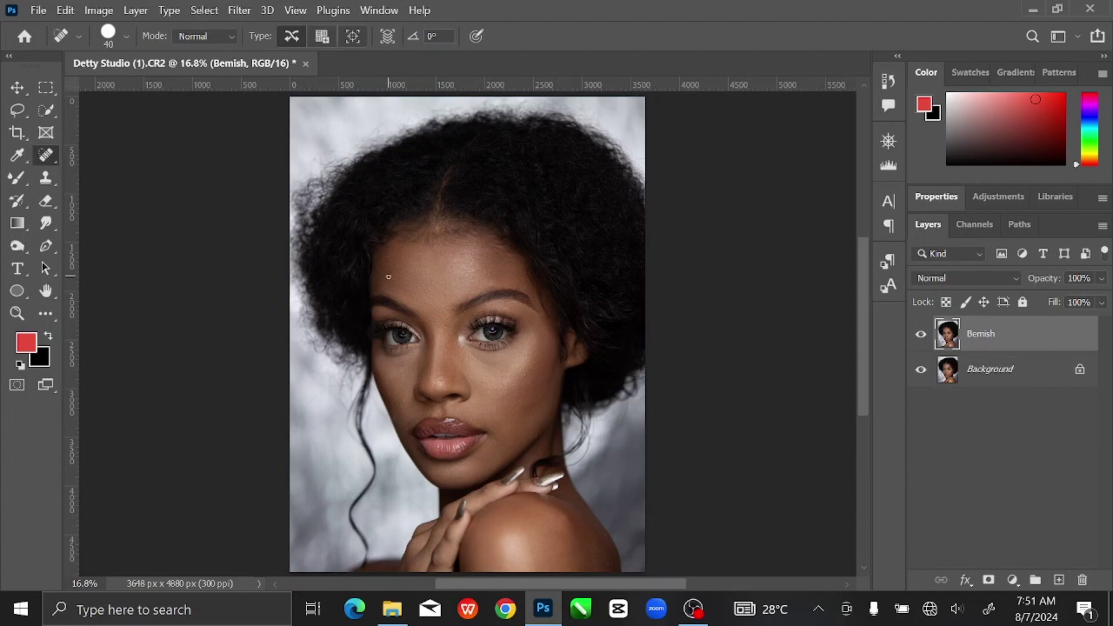
key(ctrl+plus)
key(ctrl+plus)
key(ctrl+plus)
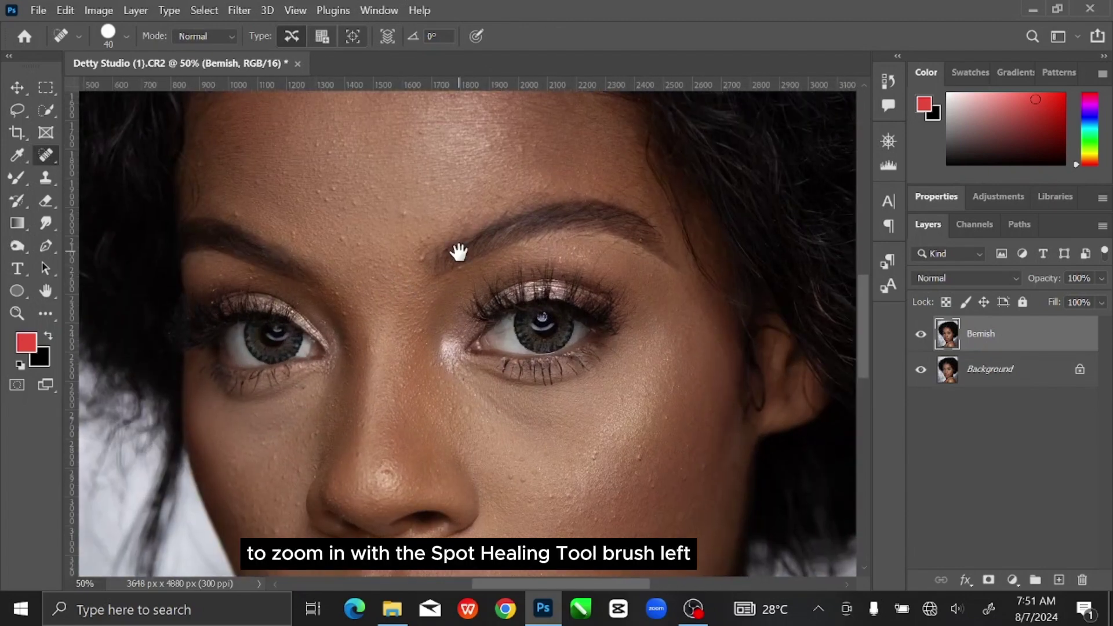
scroll(455, 252, up, 2)
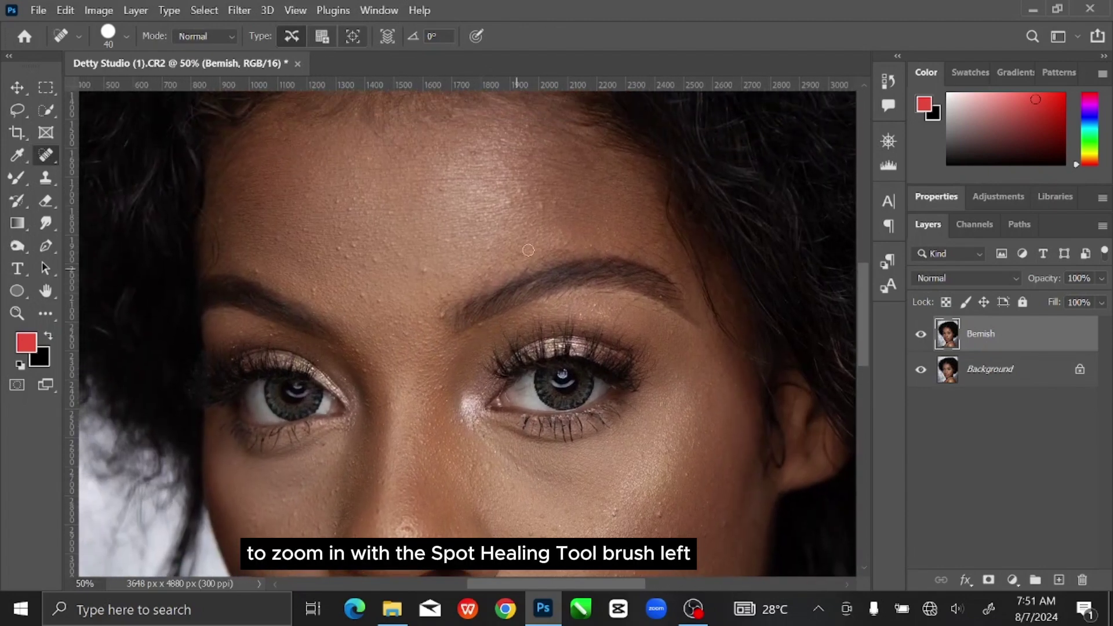
click(518, 191)
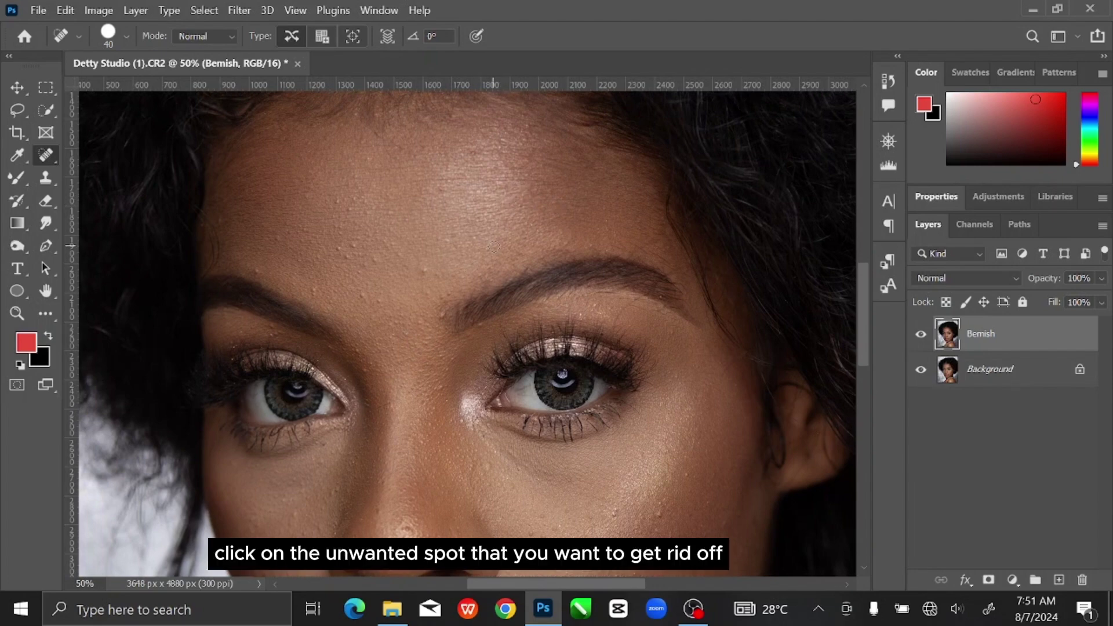
click(429, 295)
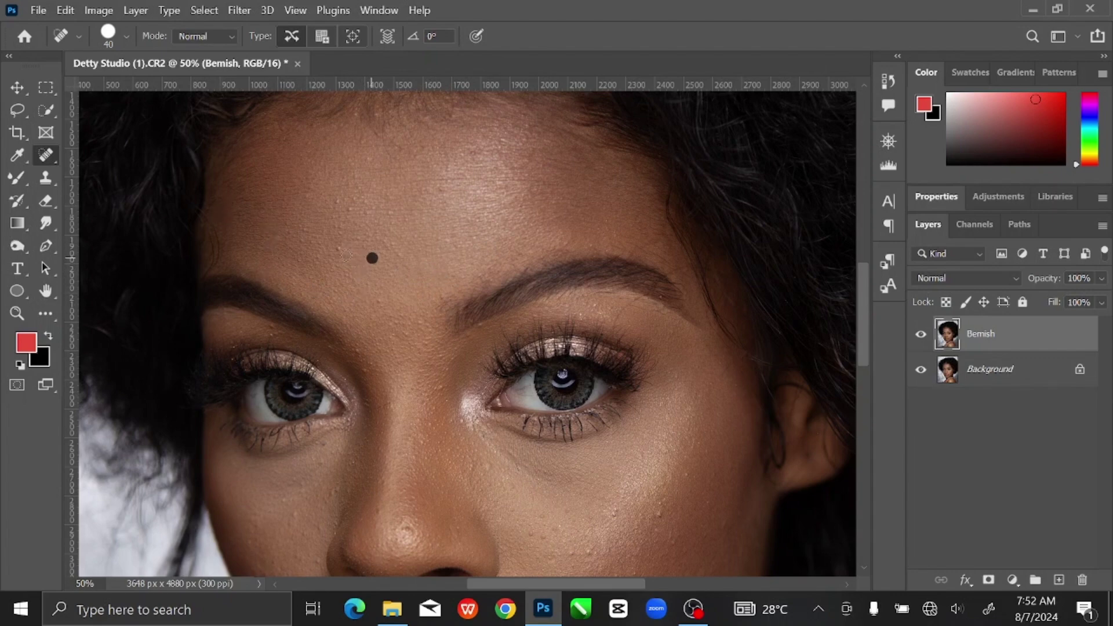
click(363, 204)
- Heal the three blemishes between the brows
scroll(443, 149, up, 2)
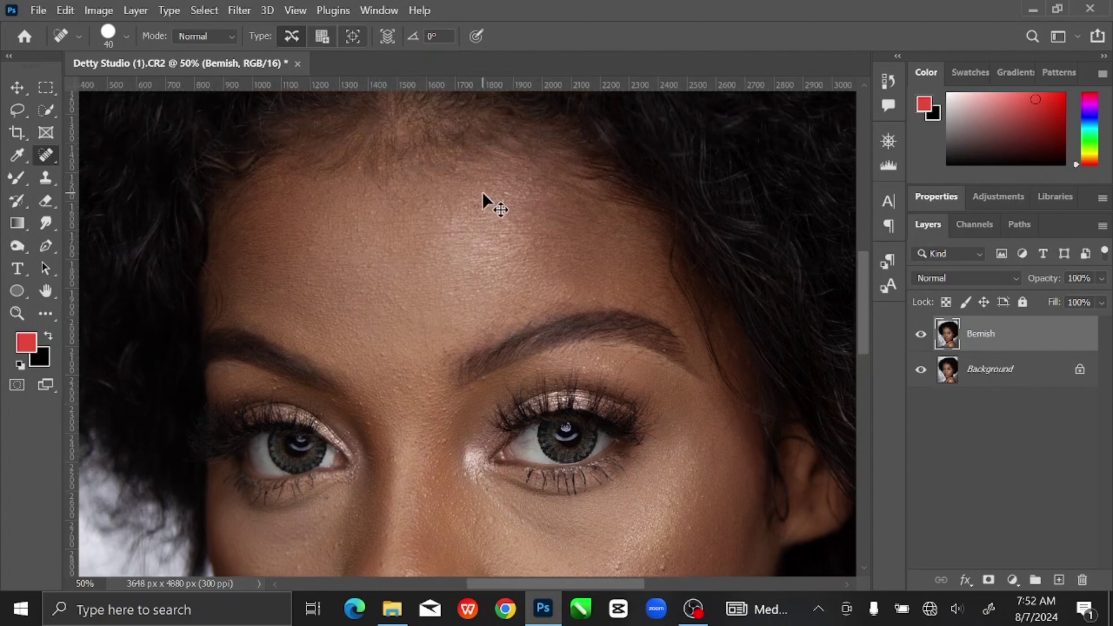
drag(456, 334, 461, 187)
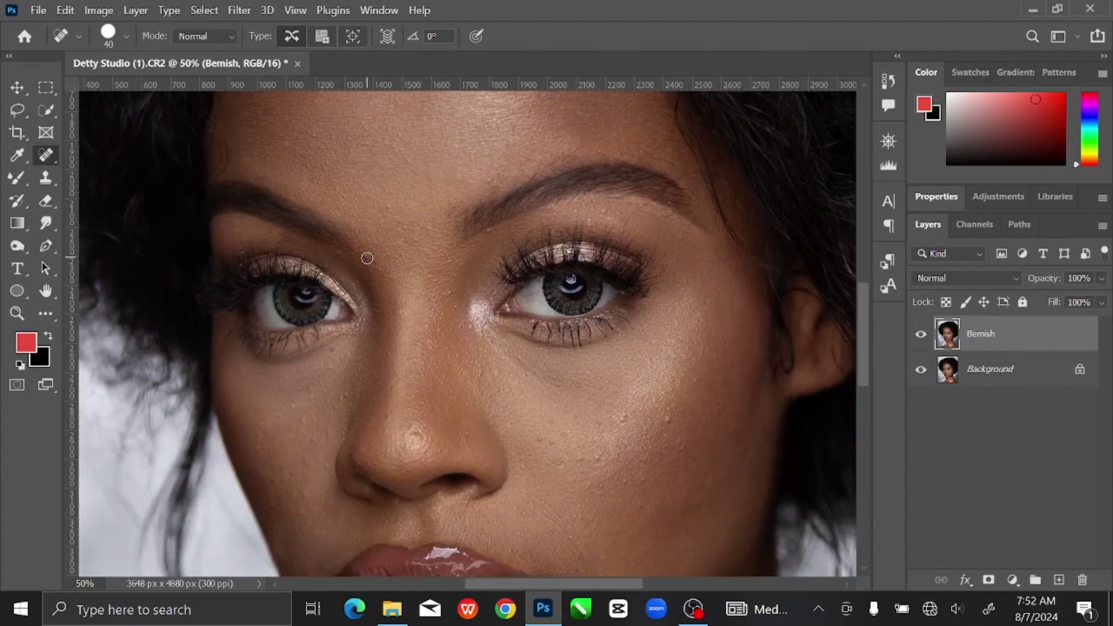
click(478, 242)
click(458, 268)
click(442, 316)
scroll(369, 389, down, 3)
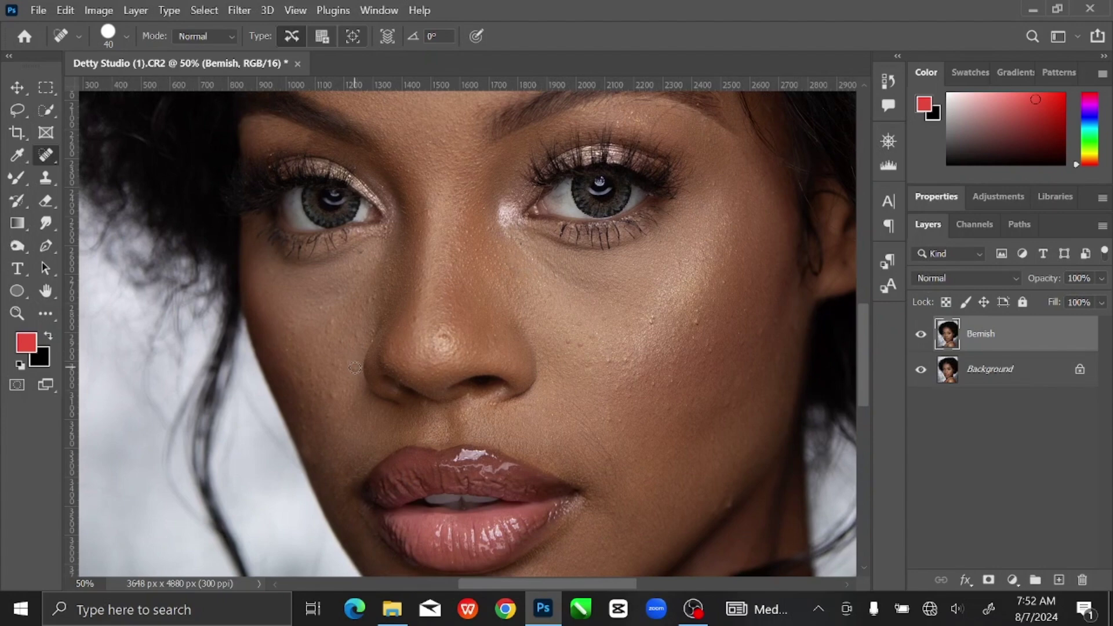
- Heal the blemishes scattered across the left and right cheeks
click(355, 334)
click(334, 320)
click(295, 328)
click(761, 330)
click(619, 420)
click(611, 454)
click(599, 447)
click(570, 406)
click(627, 363)
- Heal spots under the nose, on the nose tip and cheek with a size-45 brush, then fit to screen
scroll(684, 325, down, 3)
click(524, 318)
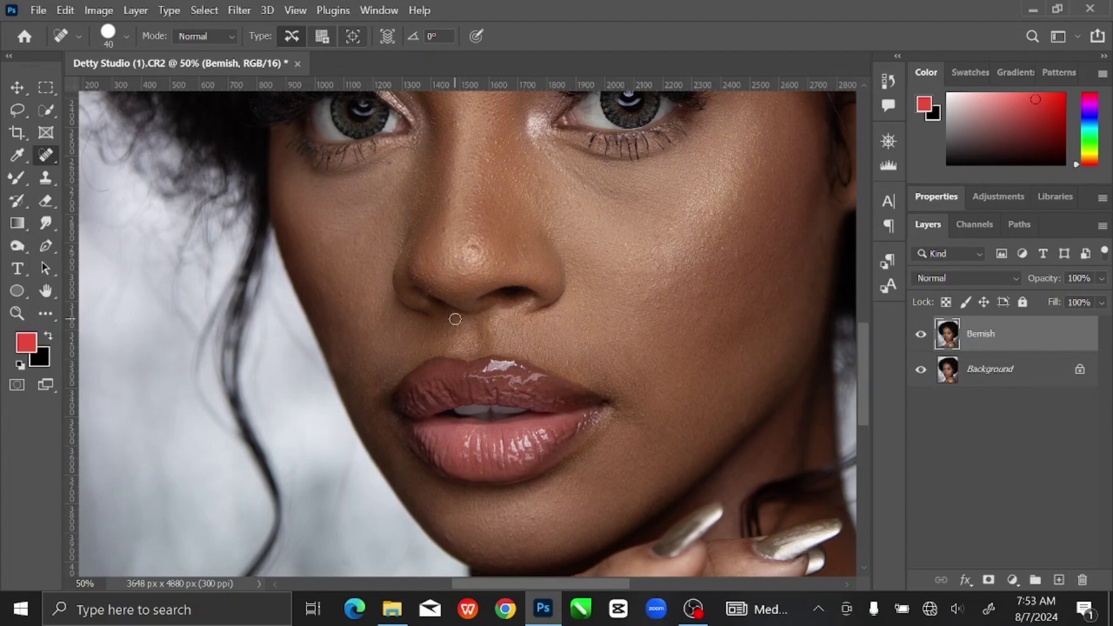
click(476, 253)
scroll(536, 377, down, 4)
key(bracketright)
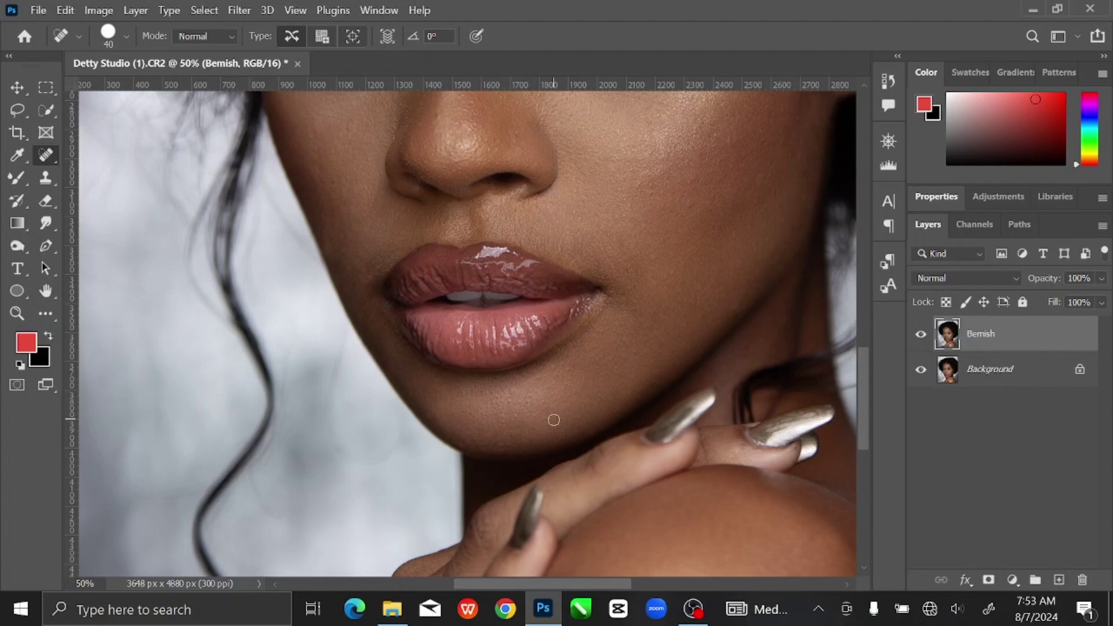
scroll(572, 323, up, 3)
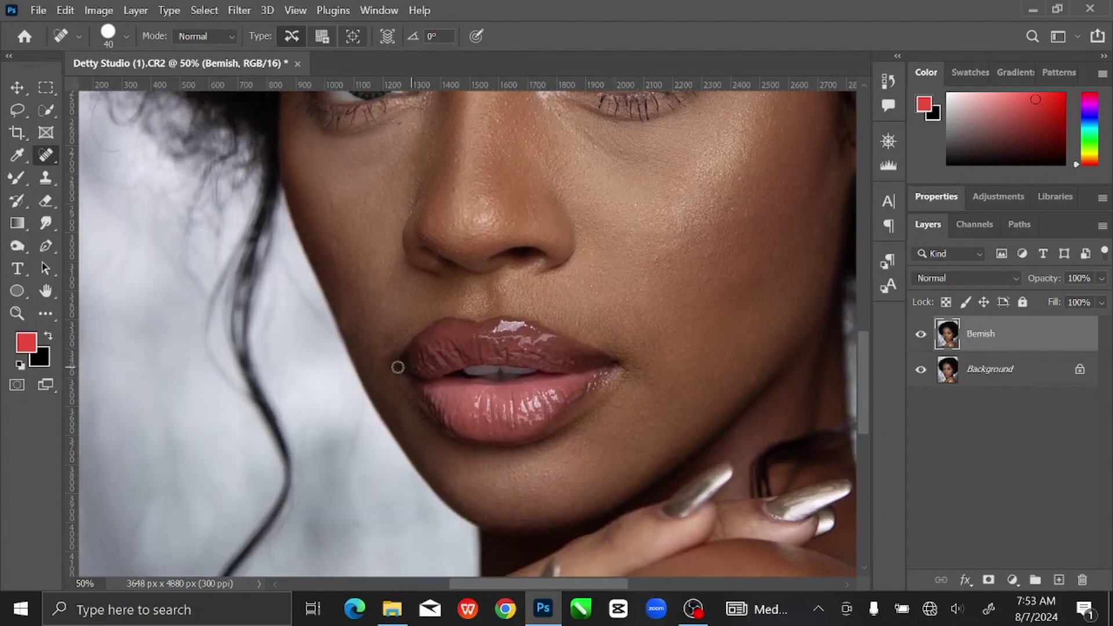
scroll(418, 410, up, 5)
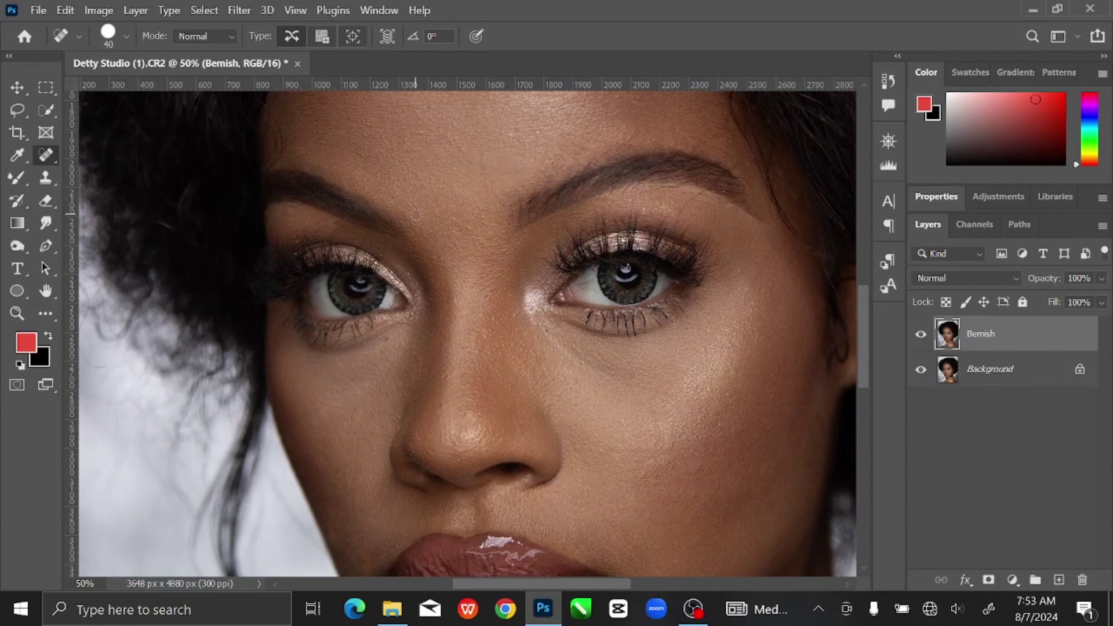
scroll(458, 246, up, 6)
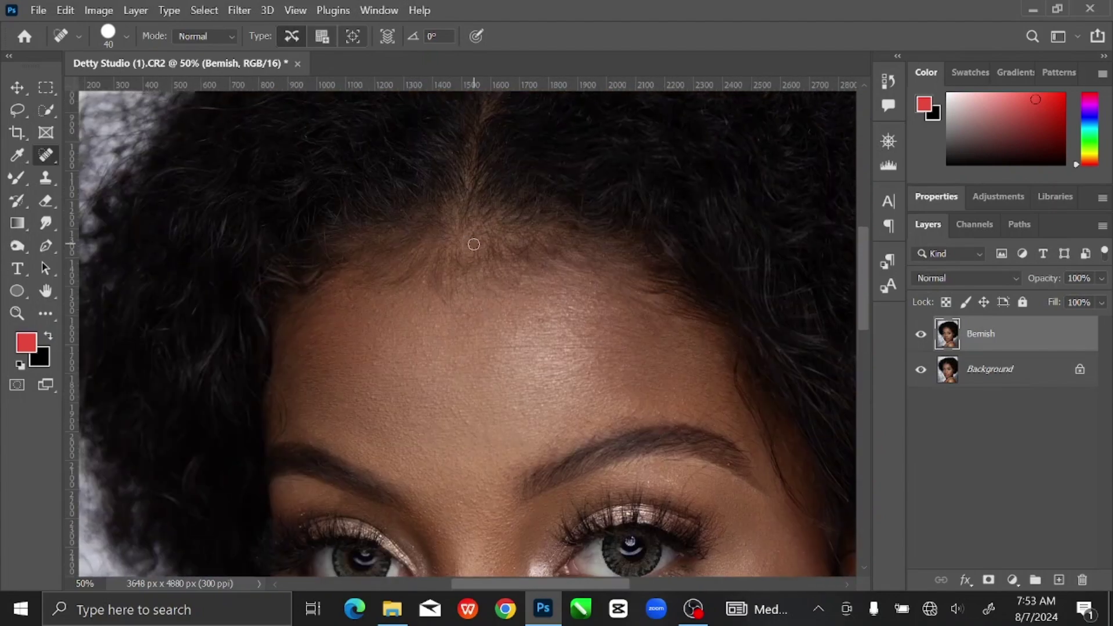
scroll(474, 244, down, 10)
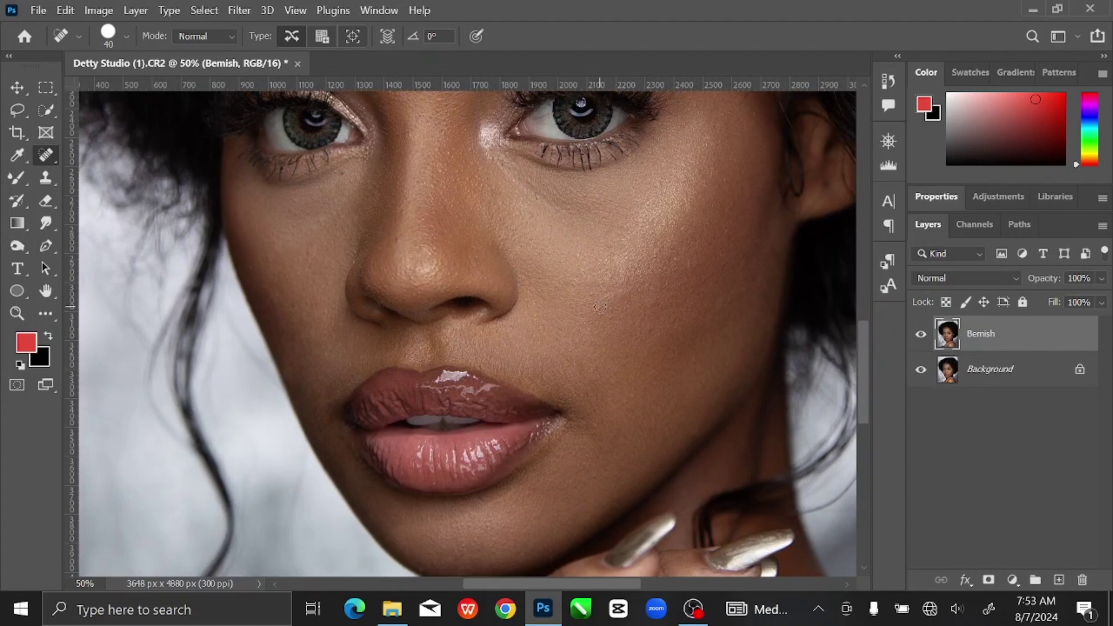
click(610, 317)
key(ctrl+0)
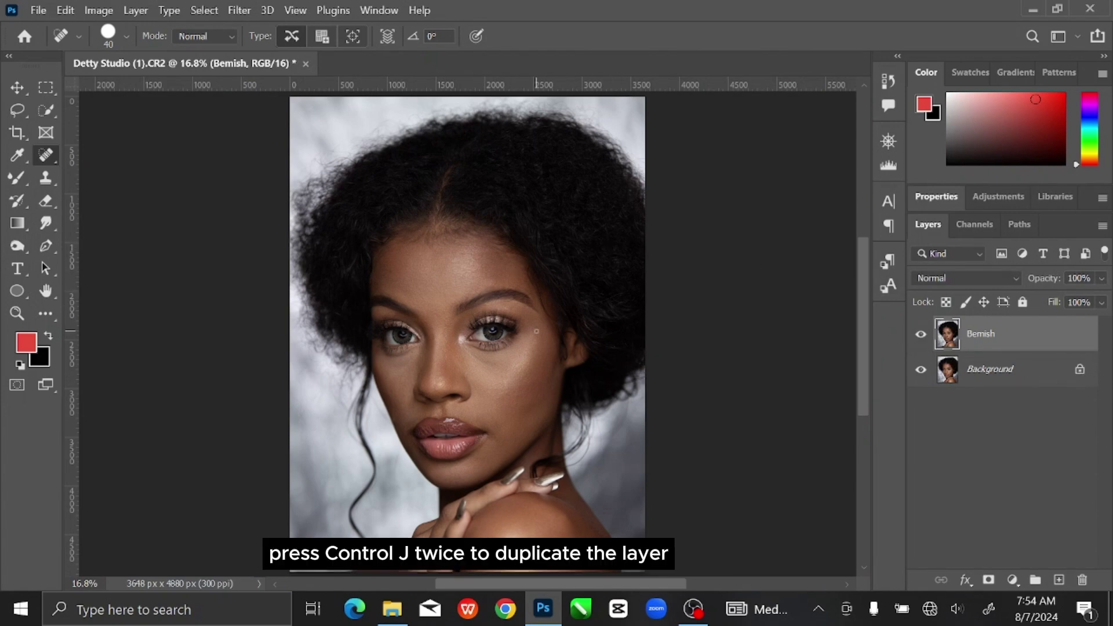
- Duplicate the Bemish layer and name the top copy 'High Frequency'
key(ctrl+j)
key(ctrl+j)
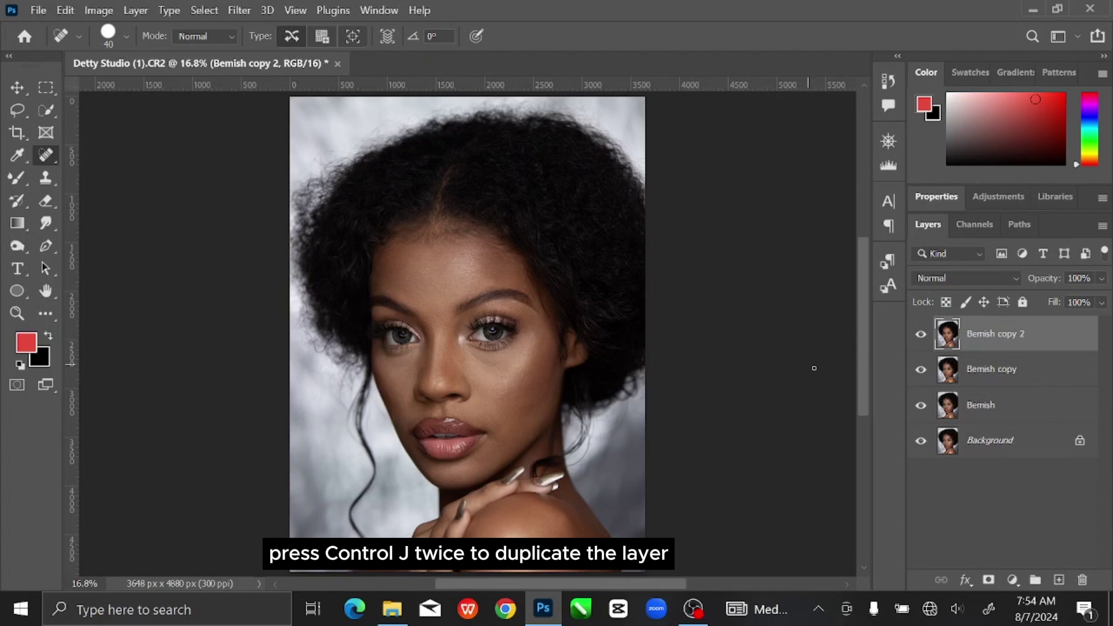
double_click(998, 334)
text(H)
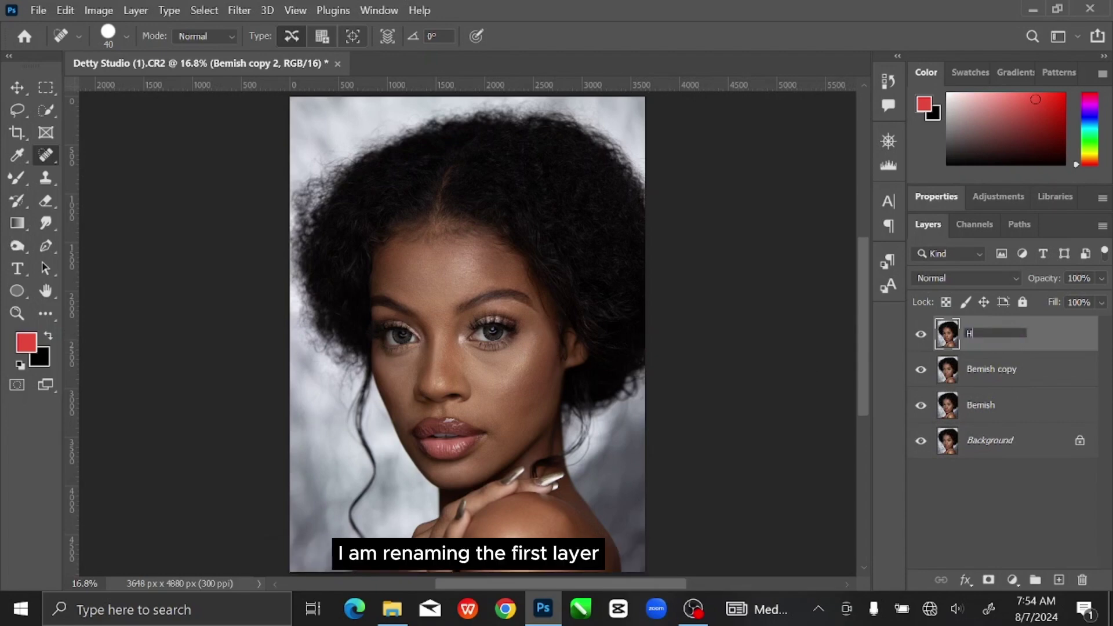
text(igh Freq)
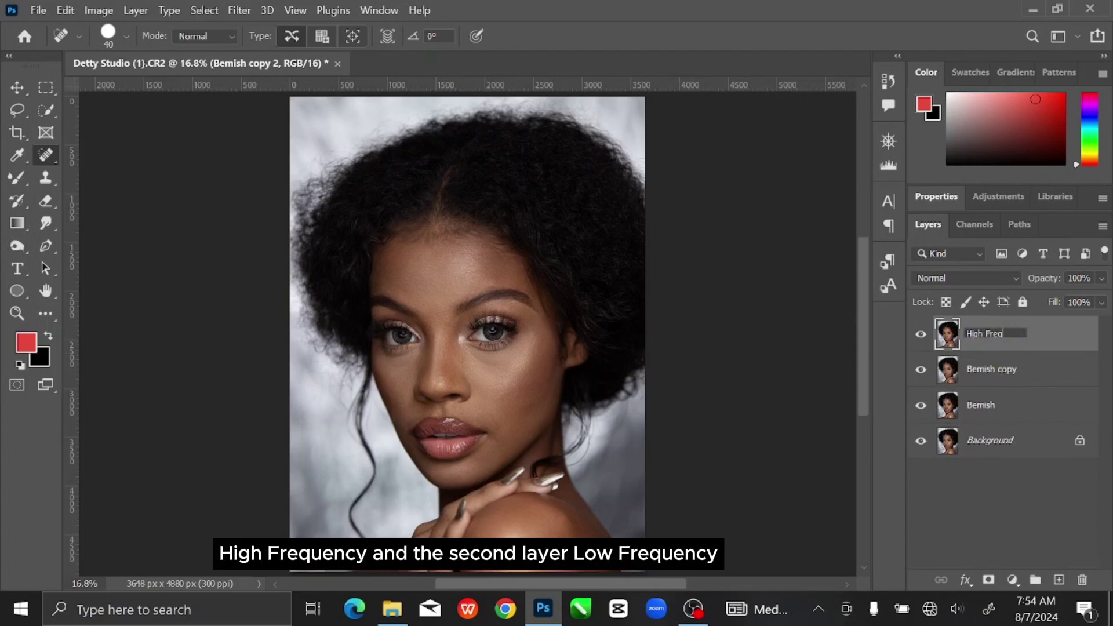
text(uency)
key(Return)
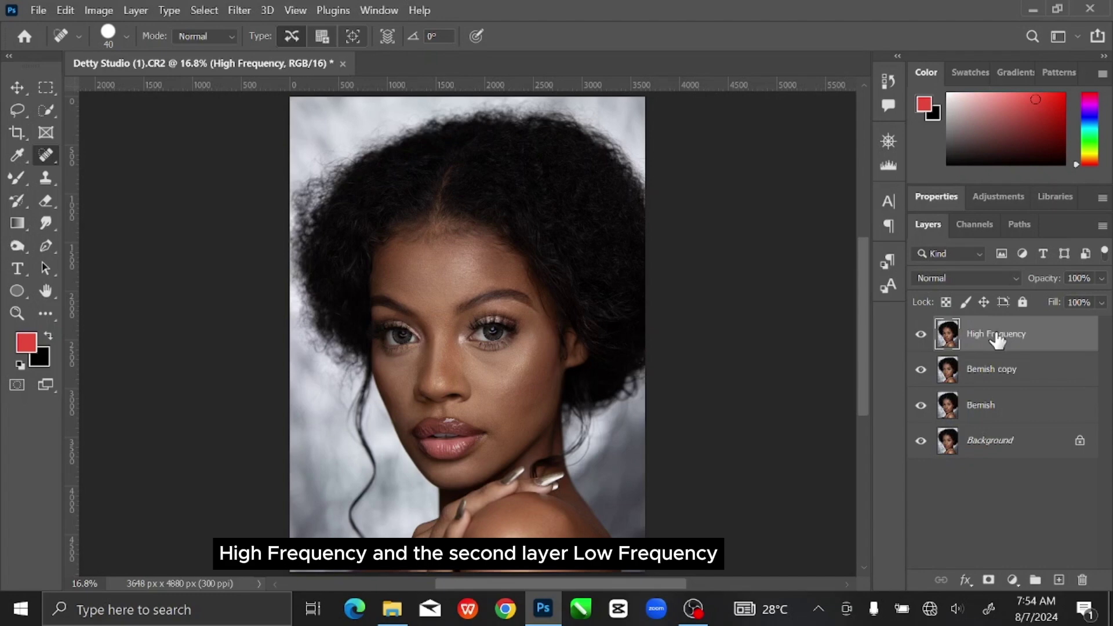
- Rename the copy below 'Low Frequency' and hide the High Frequency layer
double_click(992, 369)
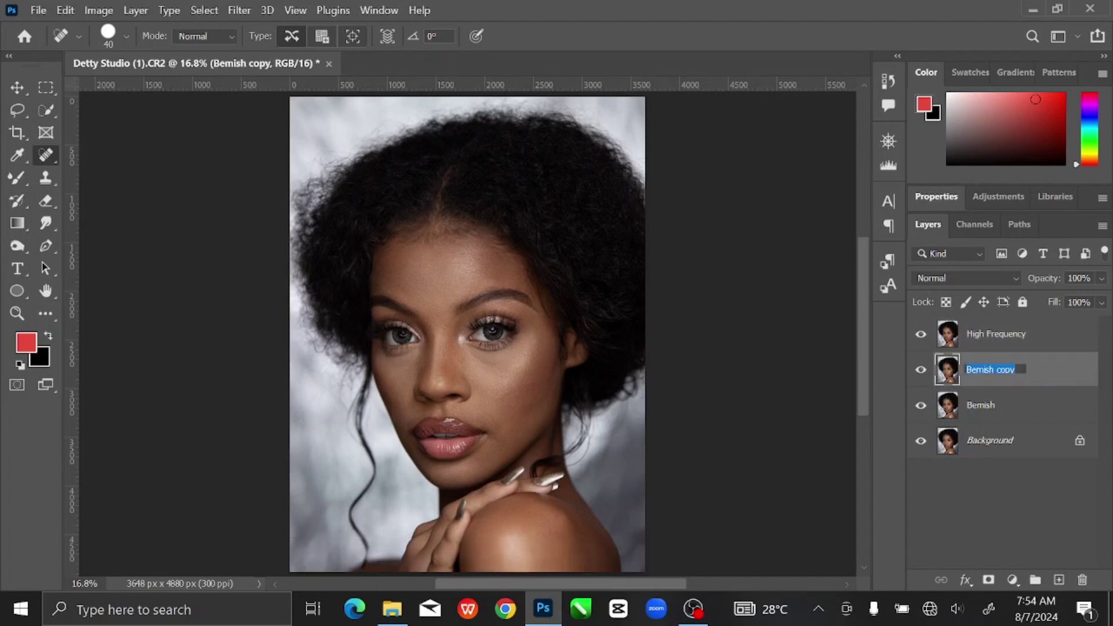
text(Low Frequency)
key(Return)
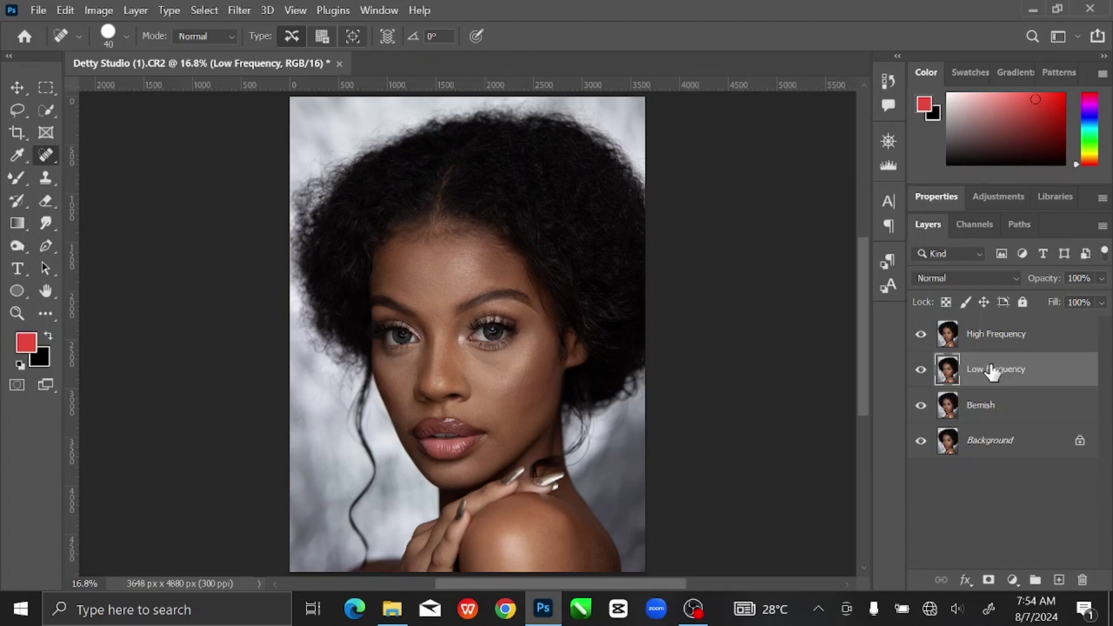
click(921, 334)
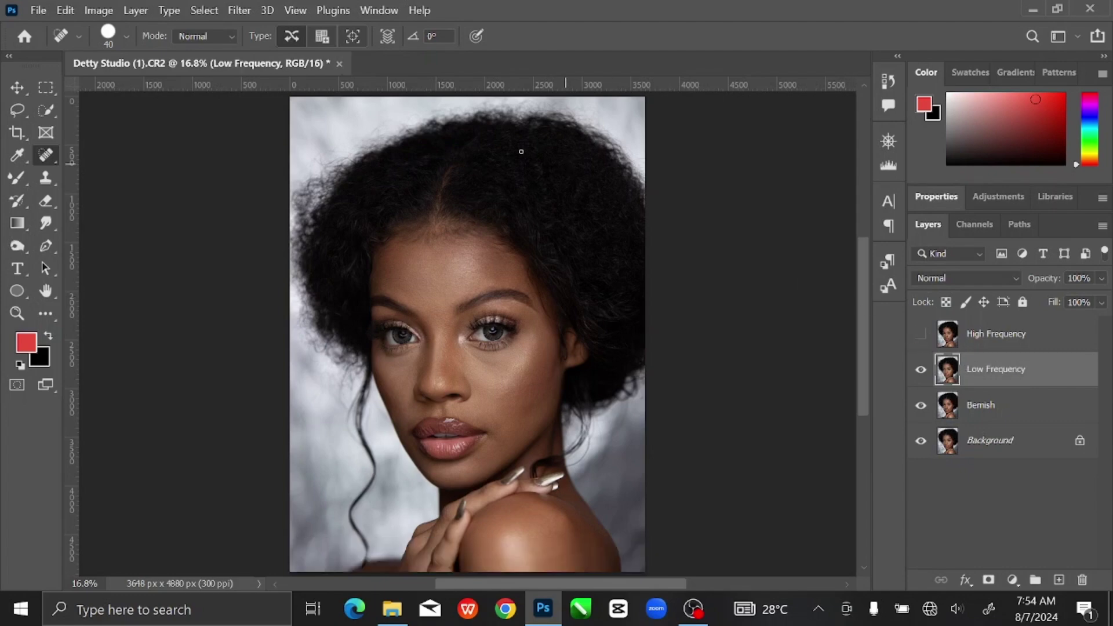
- Apply an 8-pixel Gaussian Blur to Low Frequency, then select and show High Frequency again
click(269, 11)
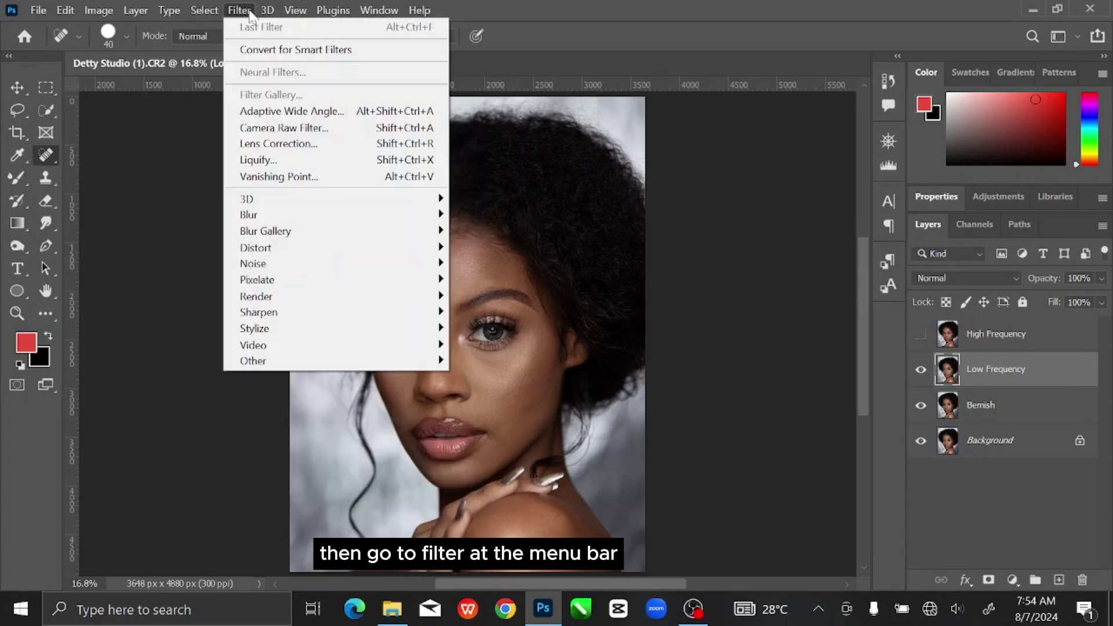
mouse_move(346, 220)
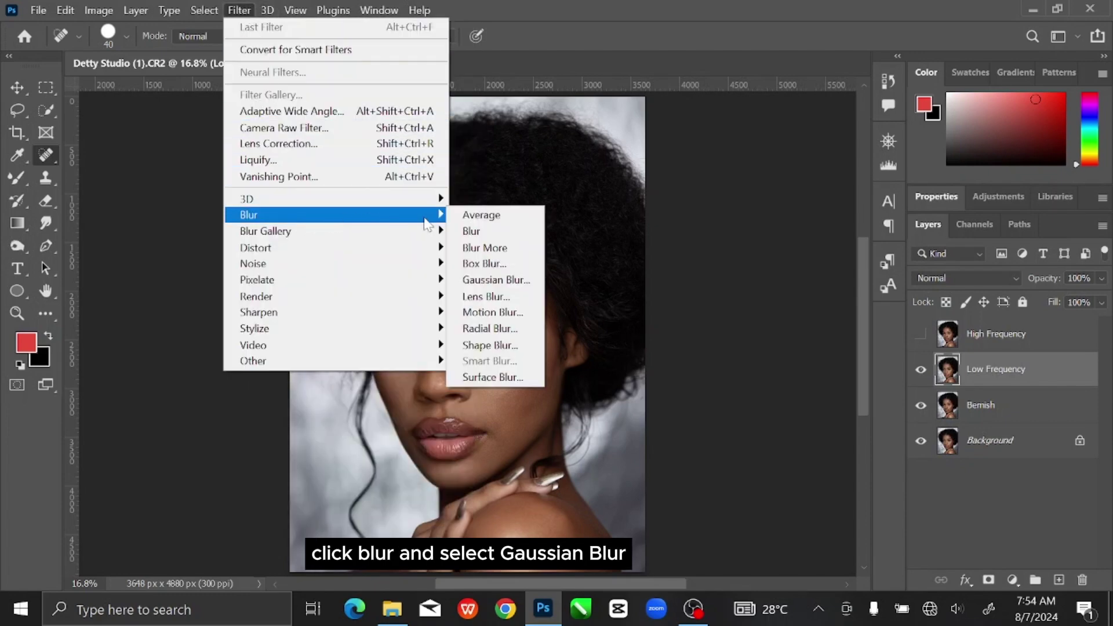
click(475, 281)
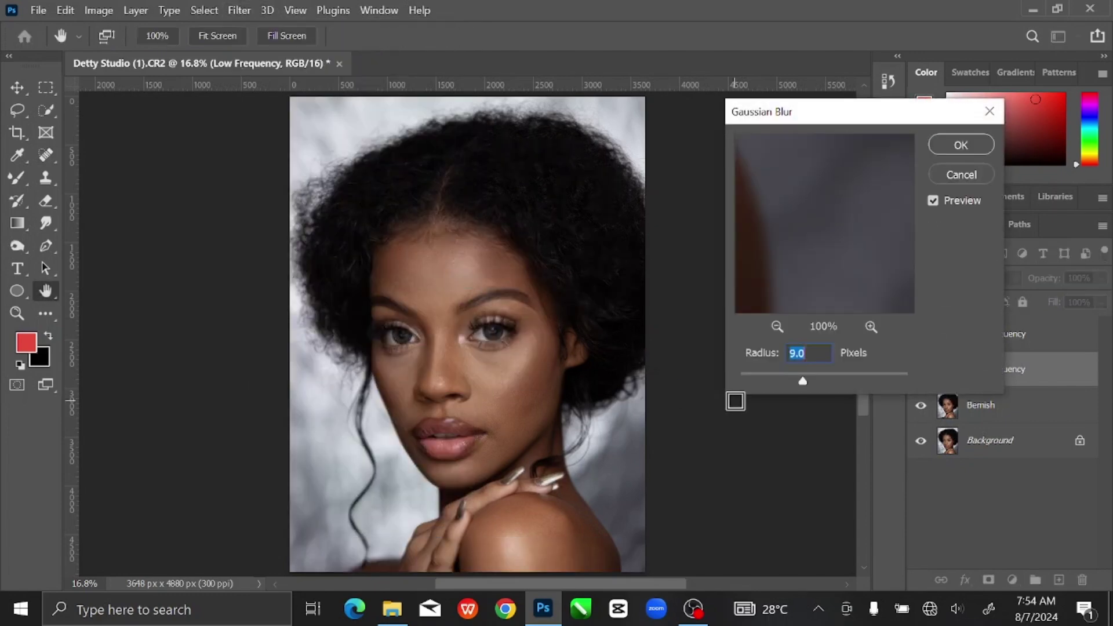
drag(836, 121, 846, 128)
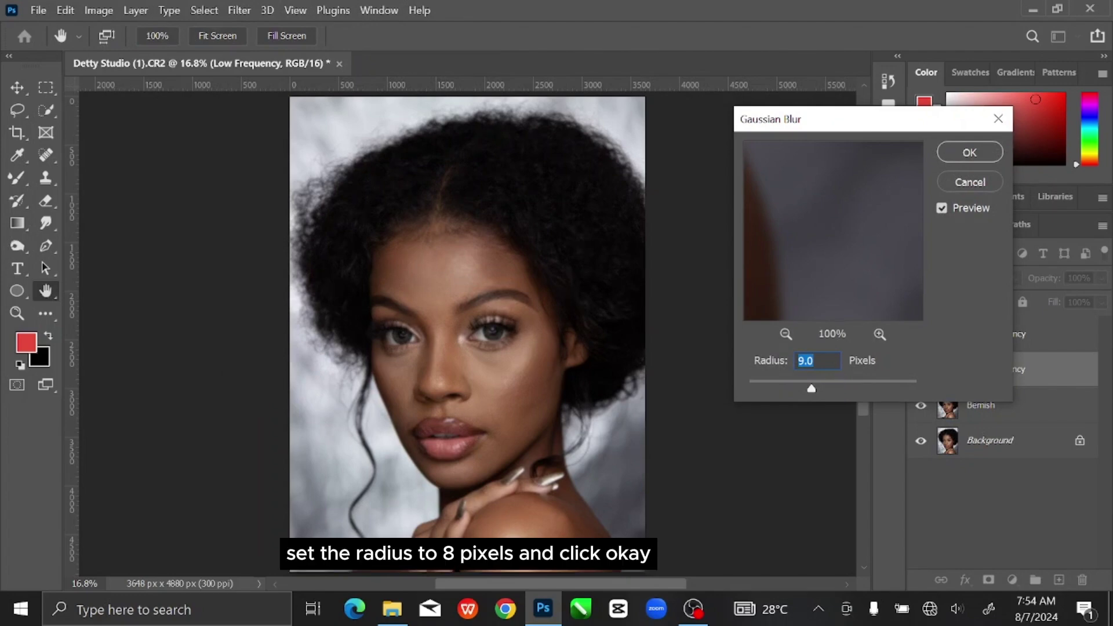
text(8)
click(967, 154)
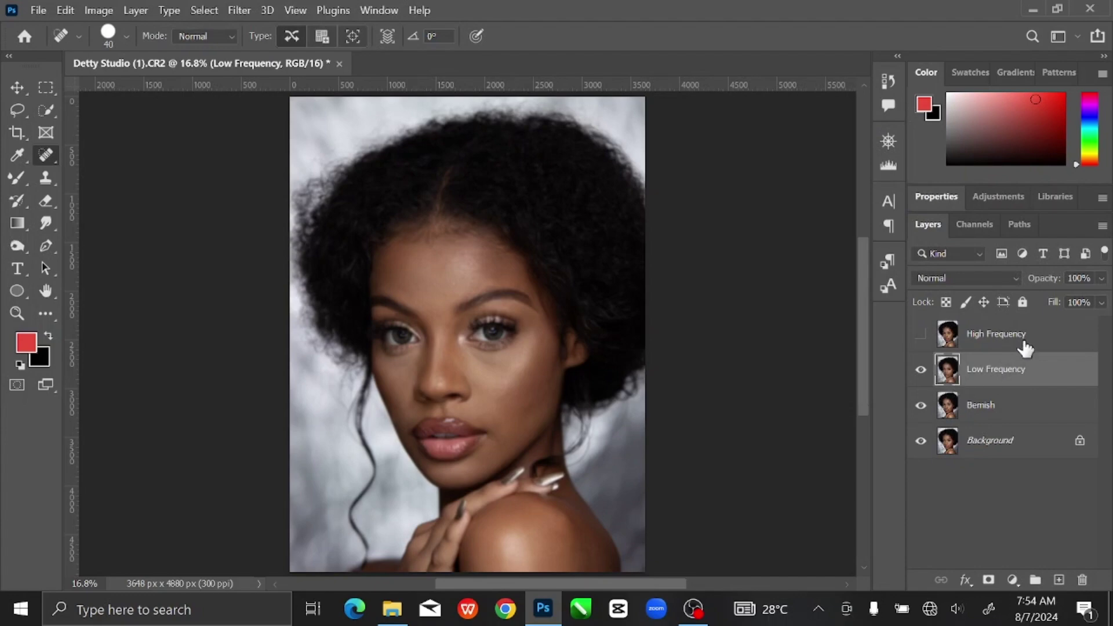
click(1029, 341)
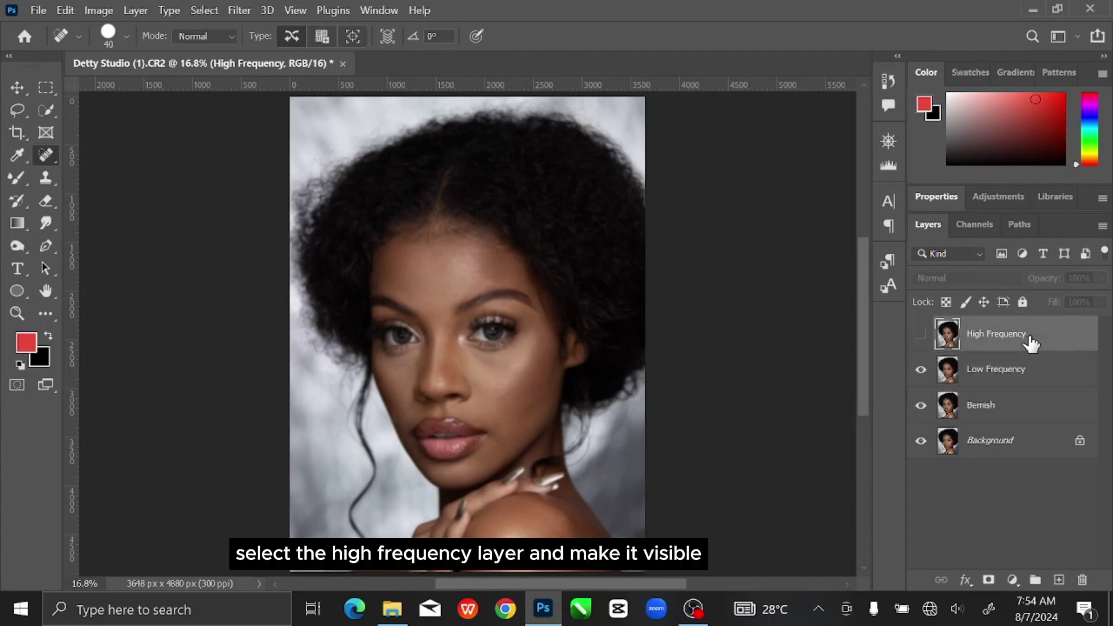
click(920, 335)
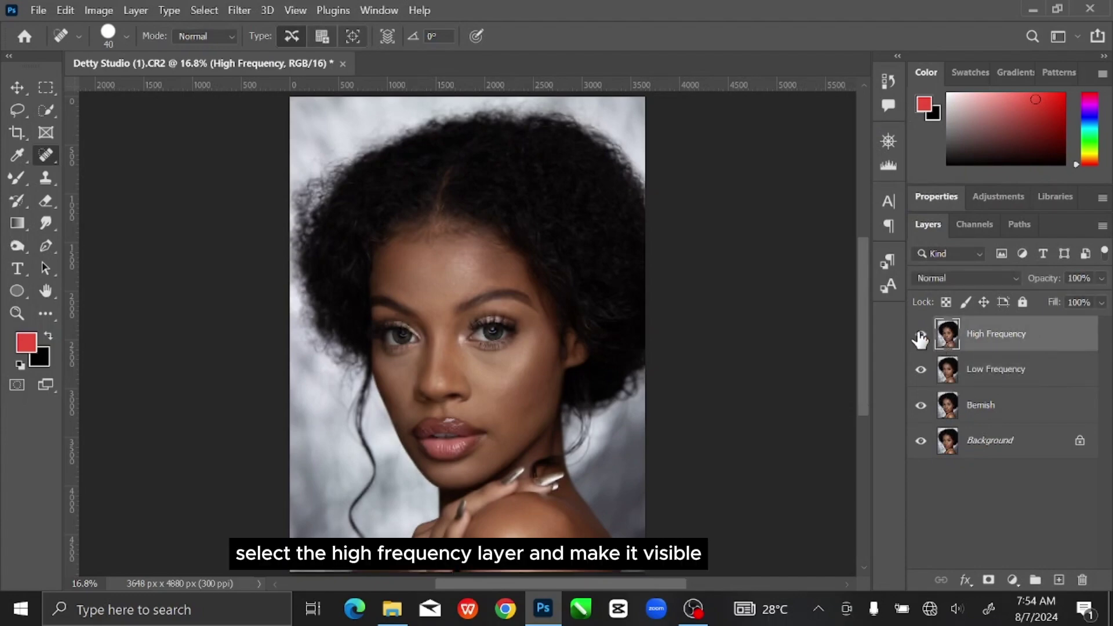
- Apply Image to High Frequency: source Low Frequency, Subtract blending, scale 2, offset 128
click(139, 9)
mouse_move(93, 9)
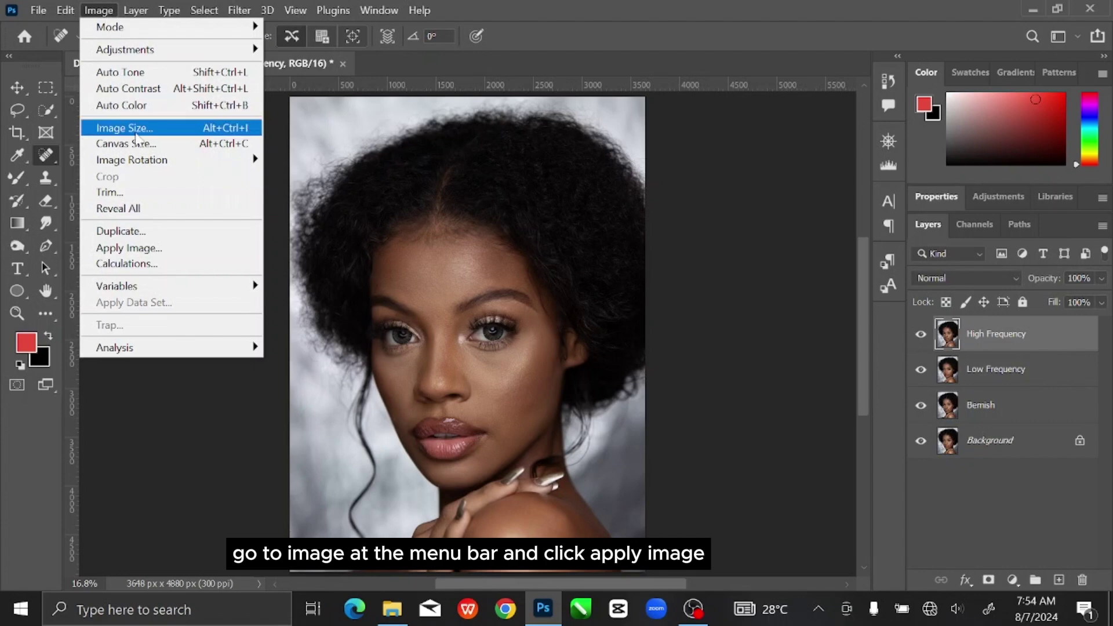
click(141, 247)
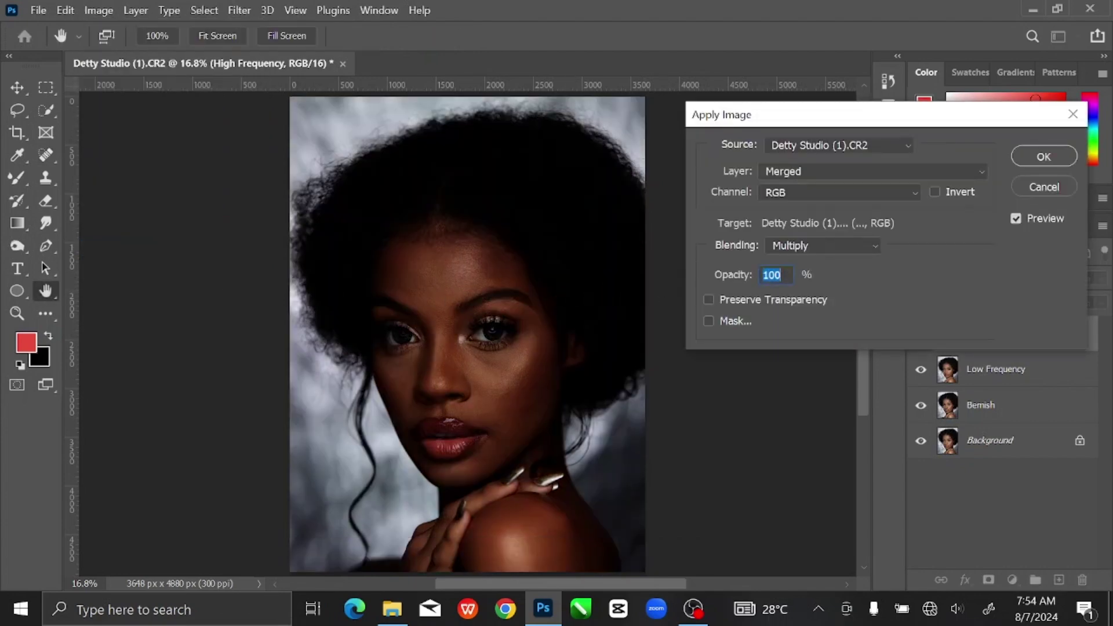
click(836, 169)
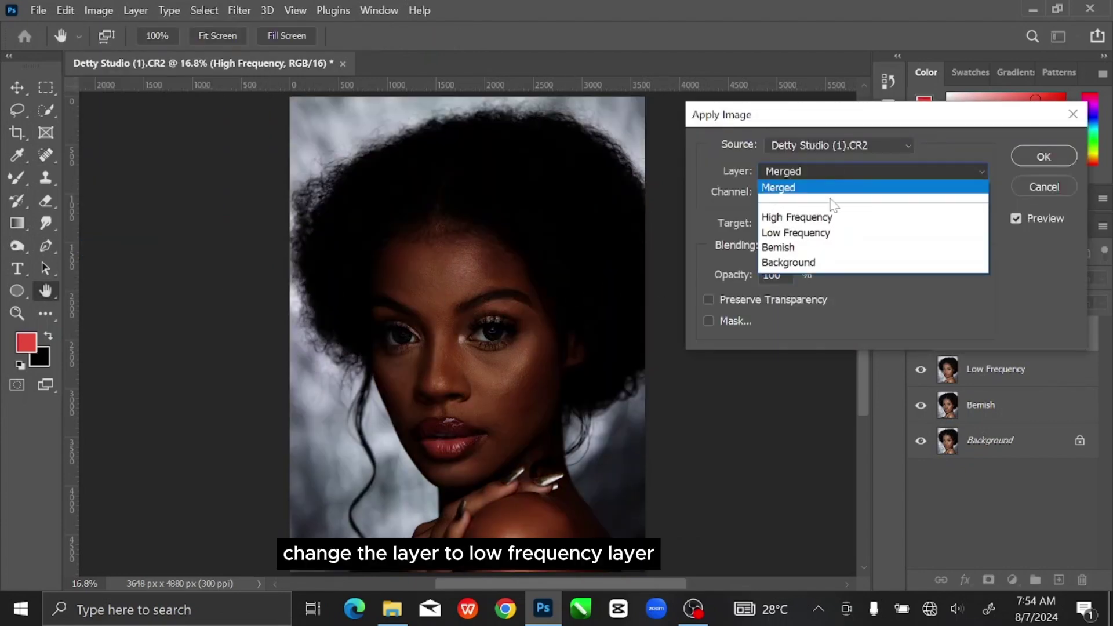
click(828, 232)
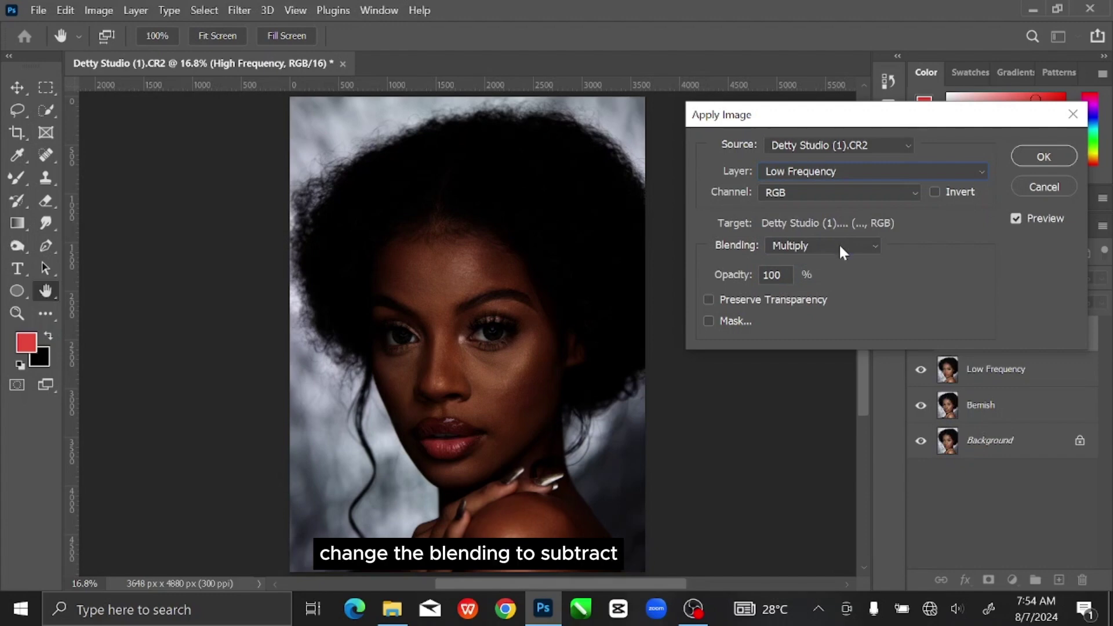
click(840, 242)
click(823, 512)
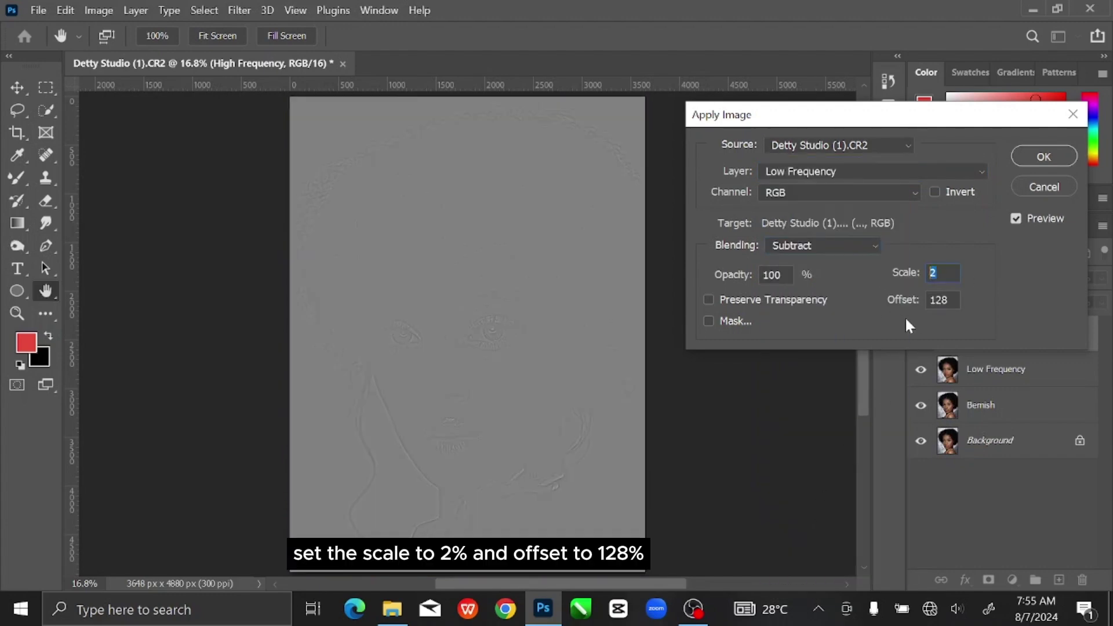
key(Tab)
click(1038, 157)
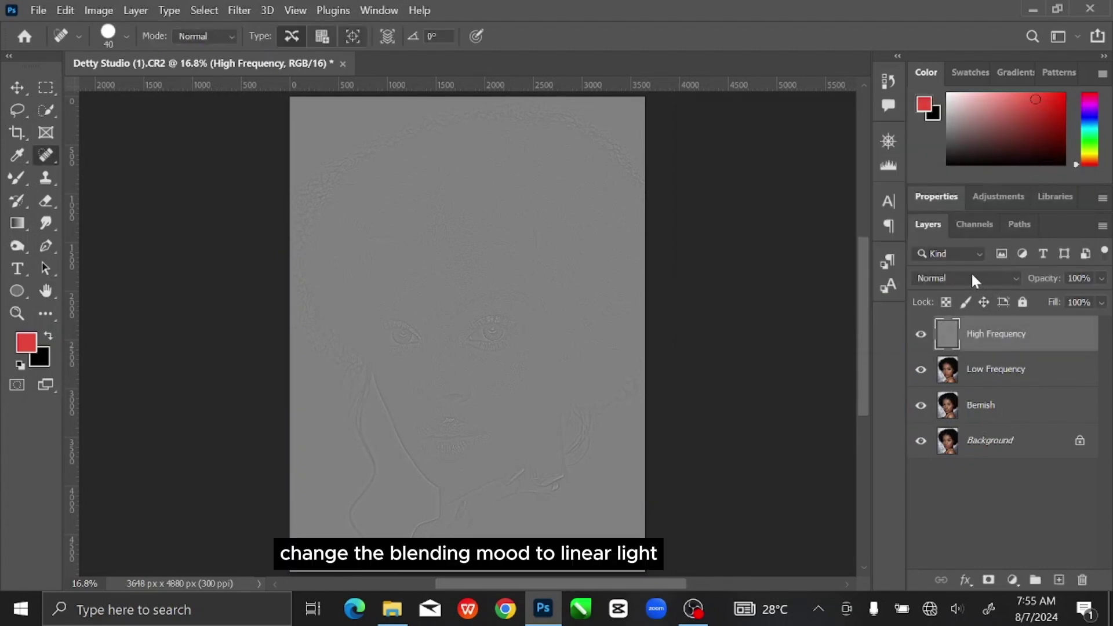
- Set High Frequency to Linear Light, select Low Frequency, and choose the Mixer Brush Tool
click(973, 278)
click(969, 417)
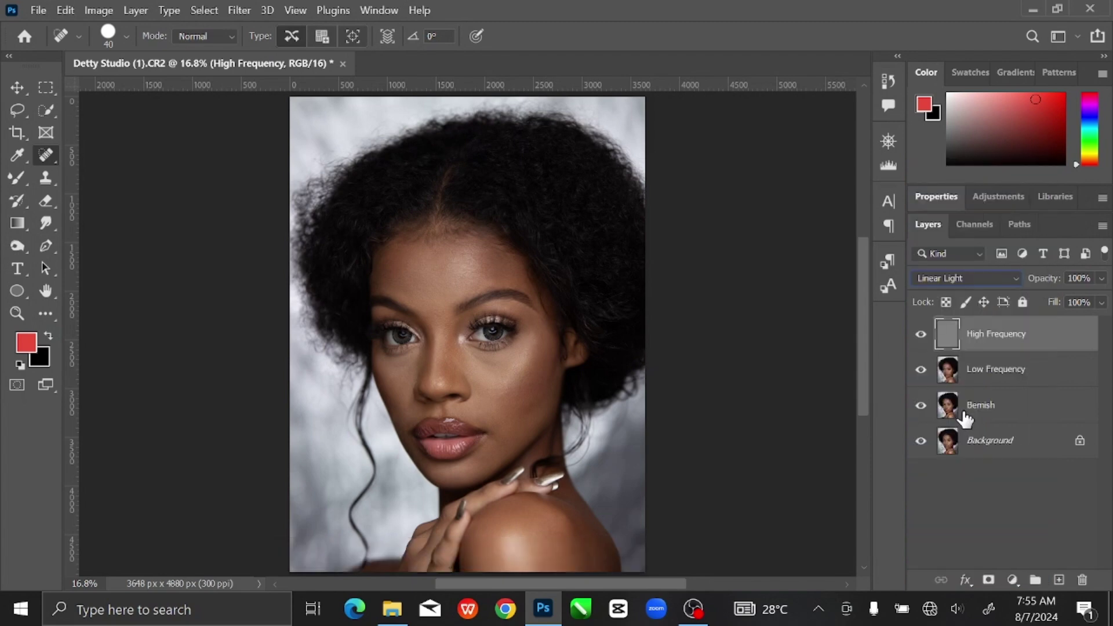
click(1043, 371)
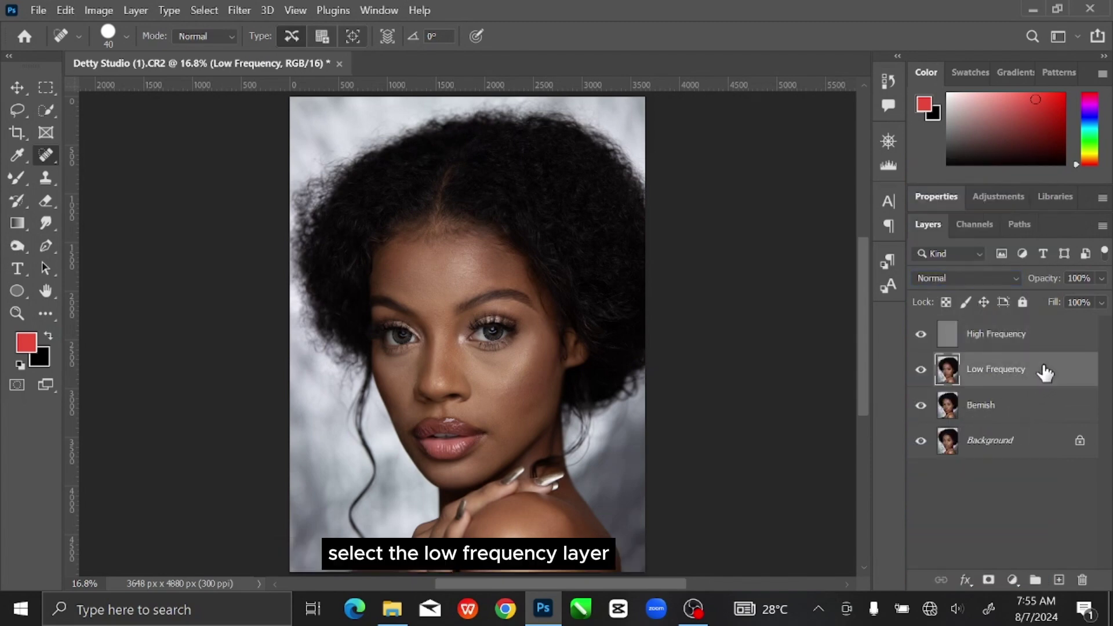
click(18, 176)
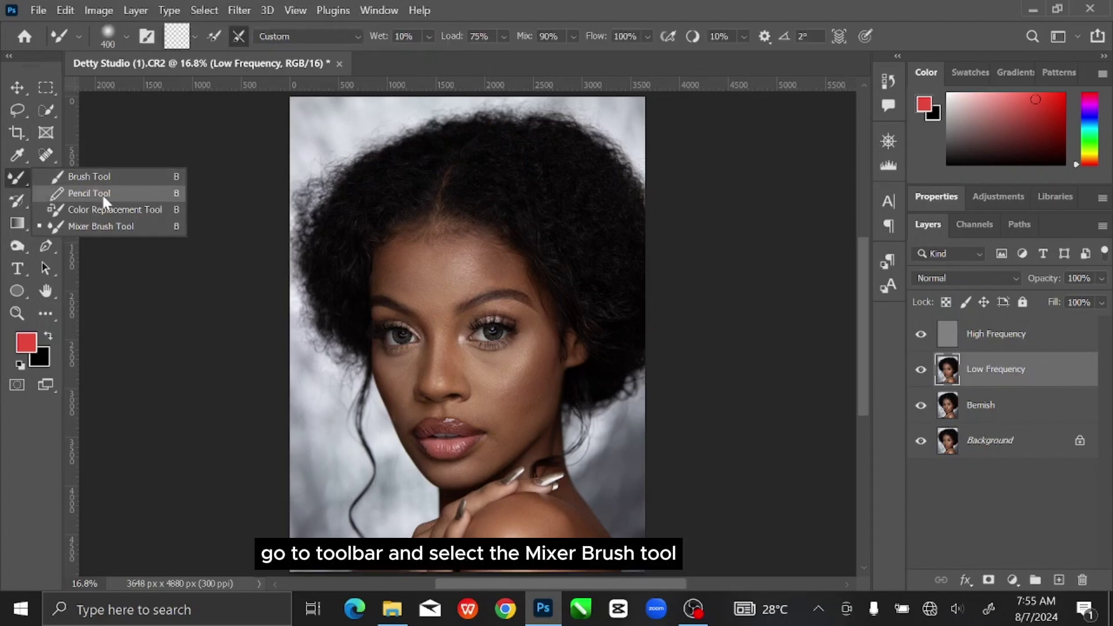
click(128, 226)
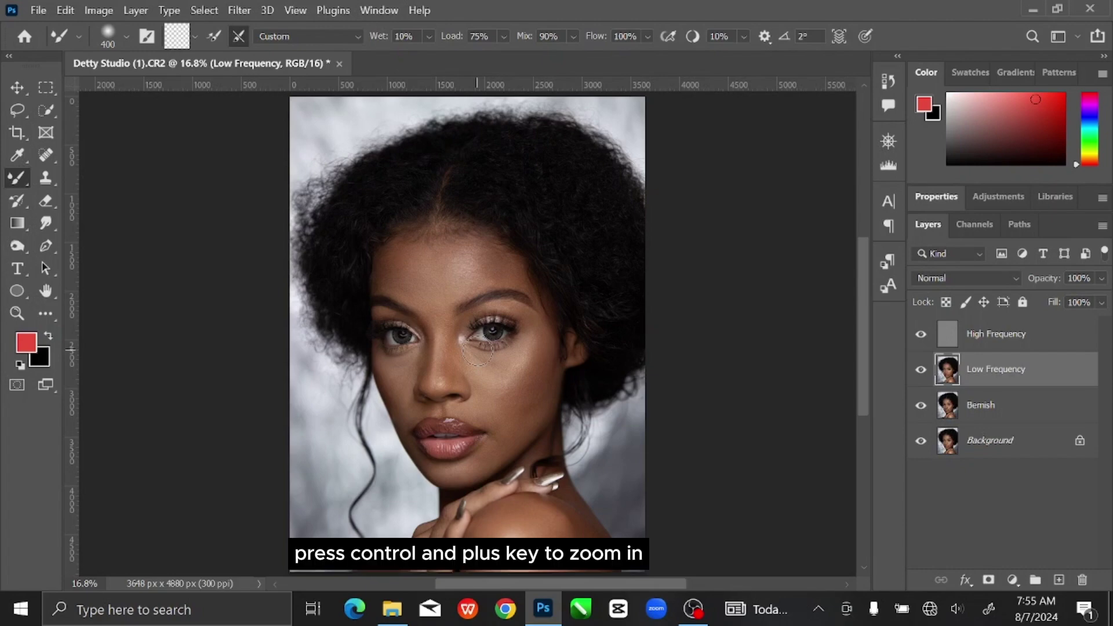
- Blend the forehead and brow skin with the Mixer Brush, sizing it around 400–600 then smaller above the eyes
key(ctrl+plus)
key(ctrl+plus)
key(ctrl+plus)
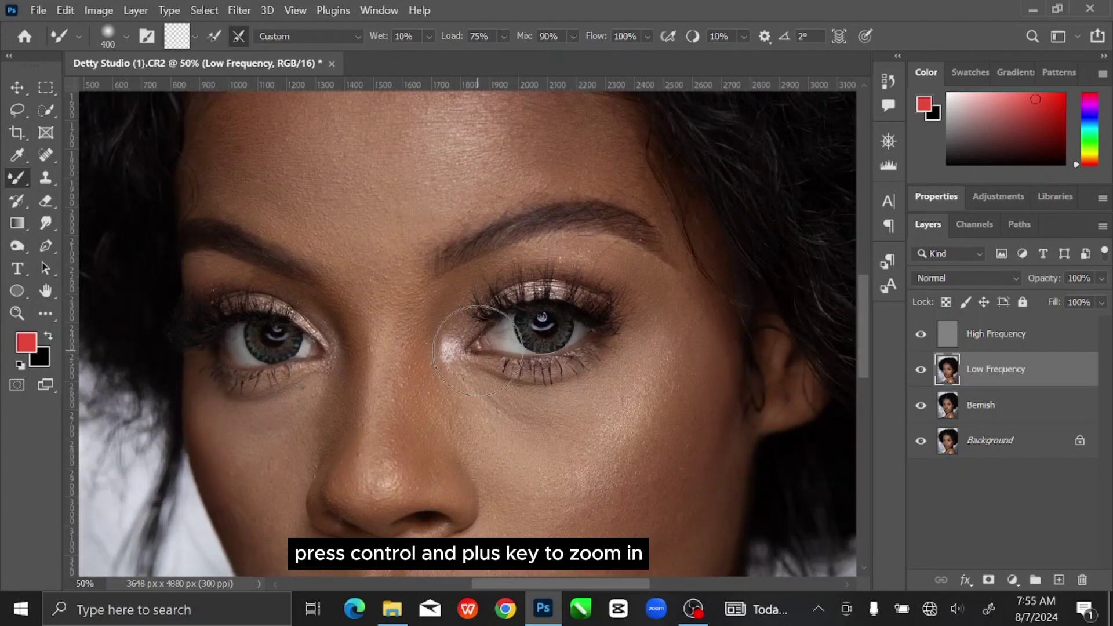
scroll(477, 350, up, 3)
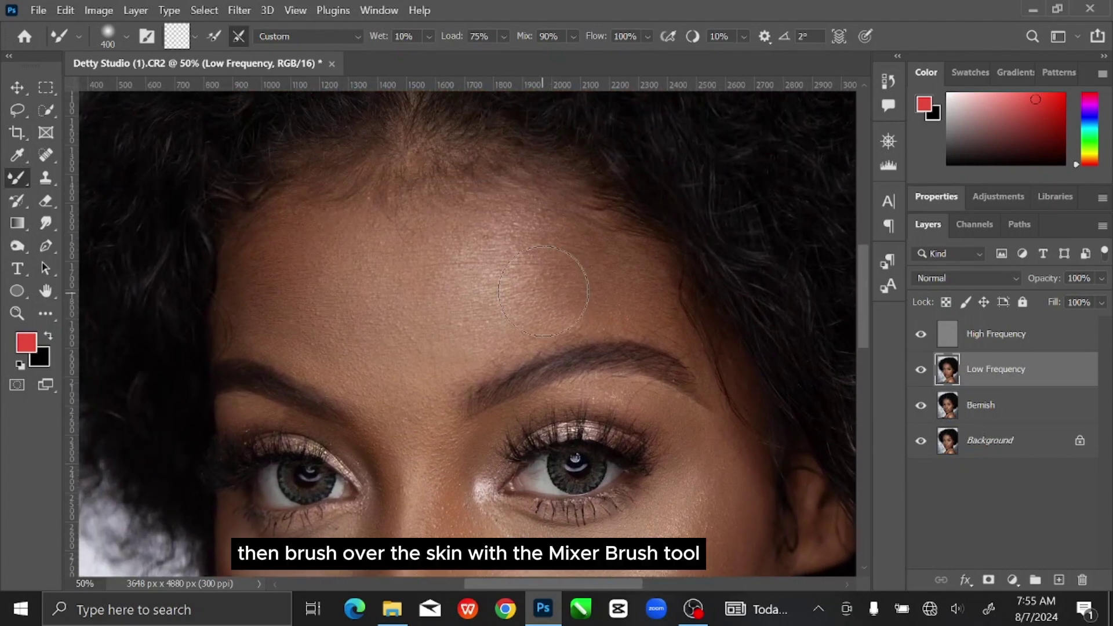
key(bracketright)
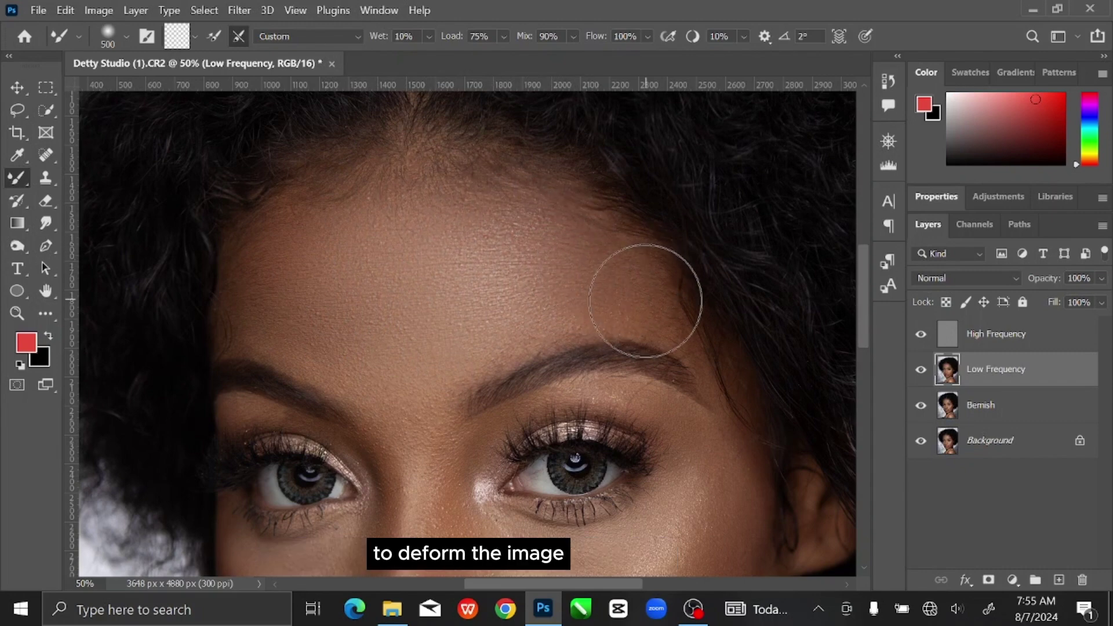
key(bracketleft)
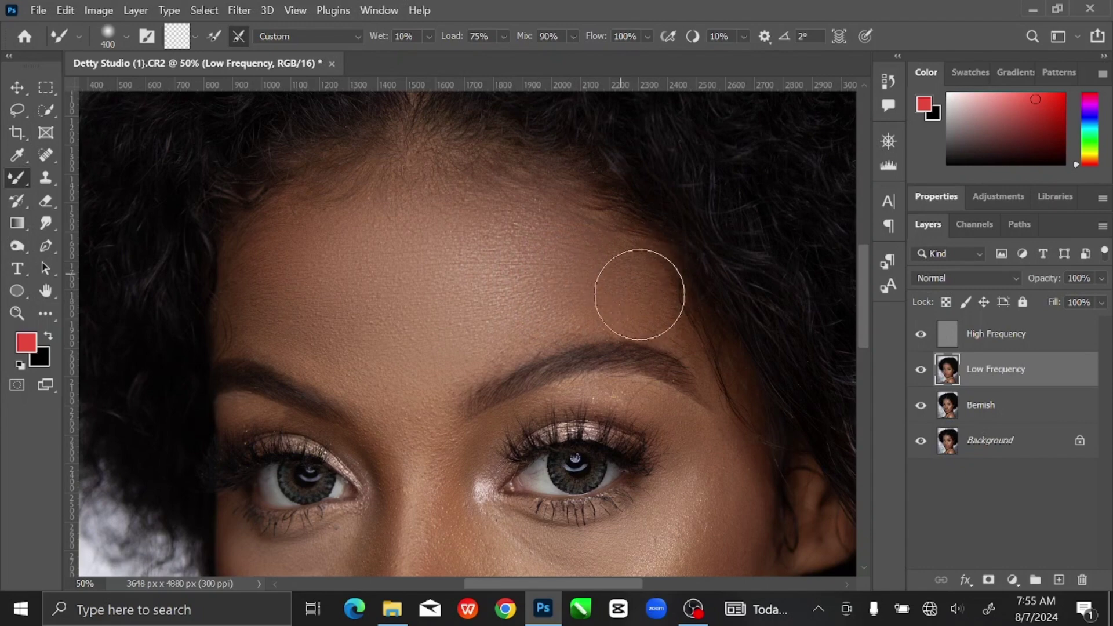
key(bracketright)
key(bracketright)
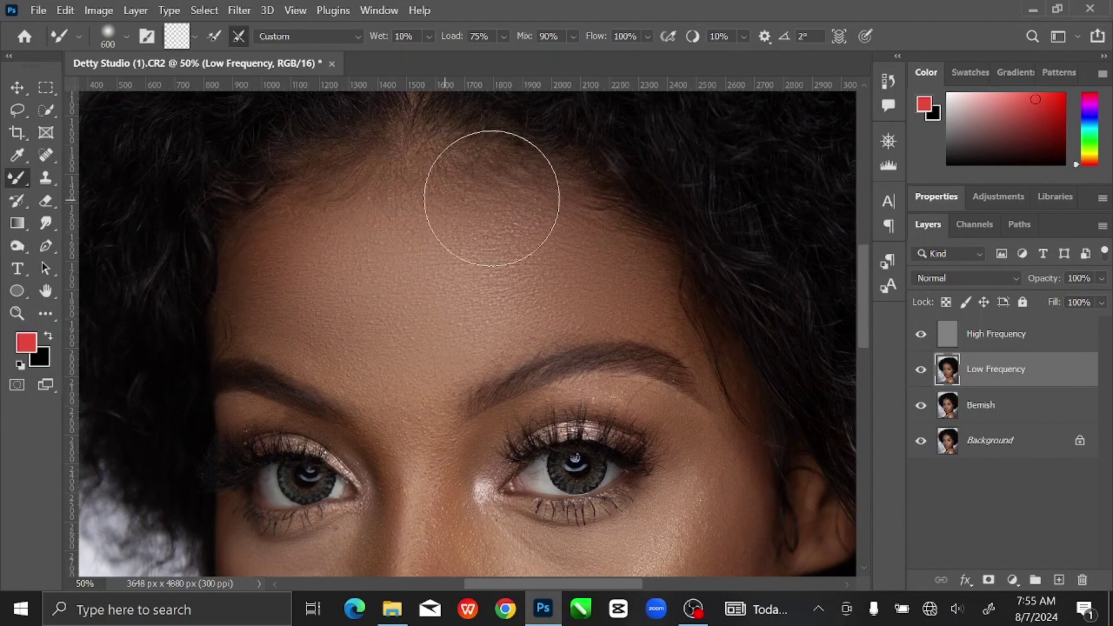
drag(432, 311, 435, 196)
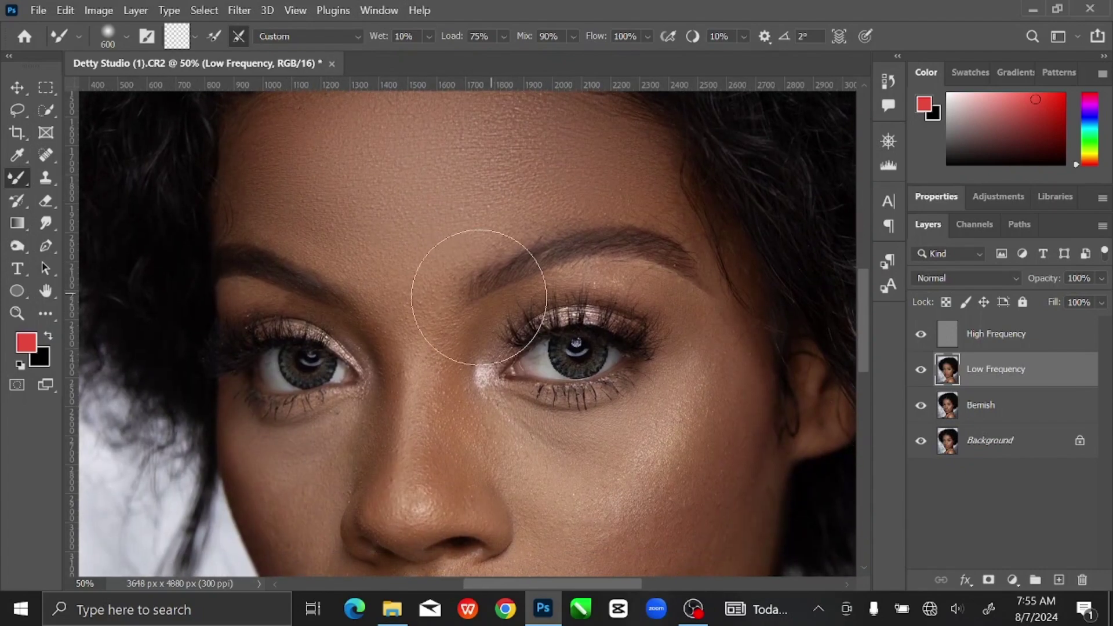
key(bracketleft)
key(bracketleft)
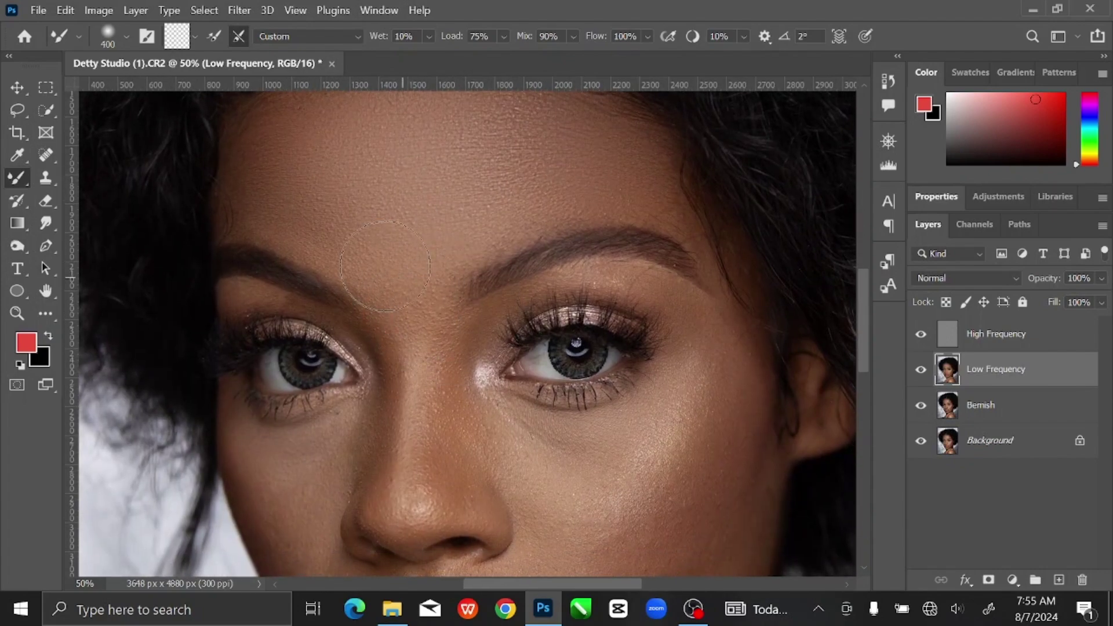
key(bracketleft)
key(bracketleft)
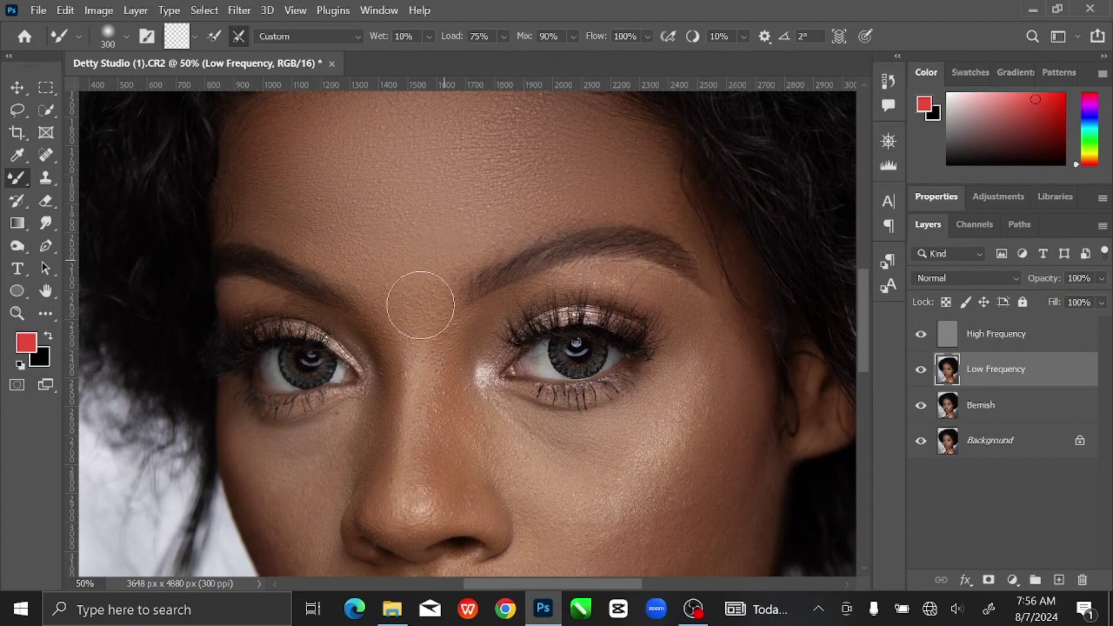
key(bracketleft)
key(bracketleft)
key(bracketleft)
key(ctrl+plus)
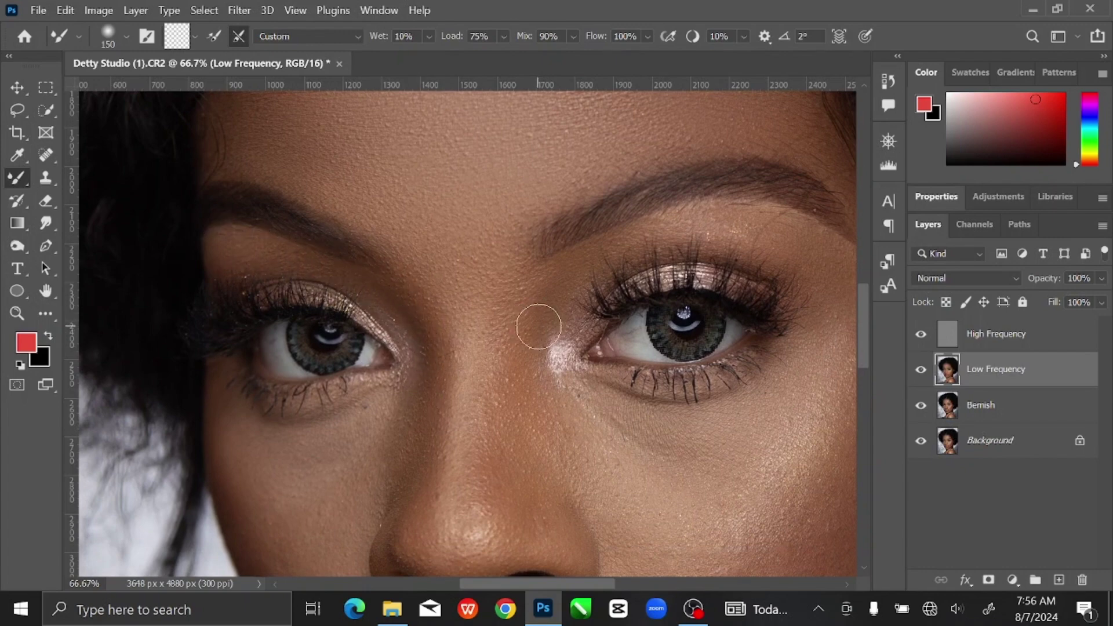
- Blend the skin under the eyes, across the cheek and on the nose tip
key(bracketright)
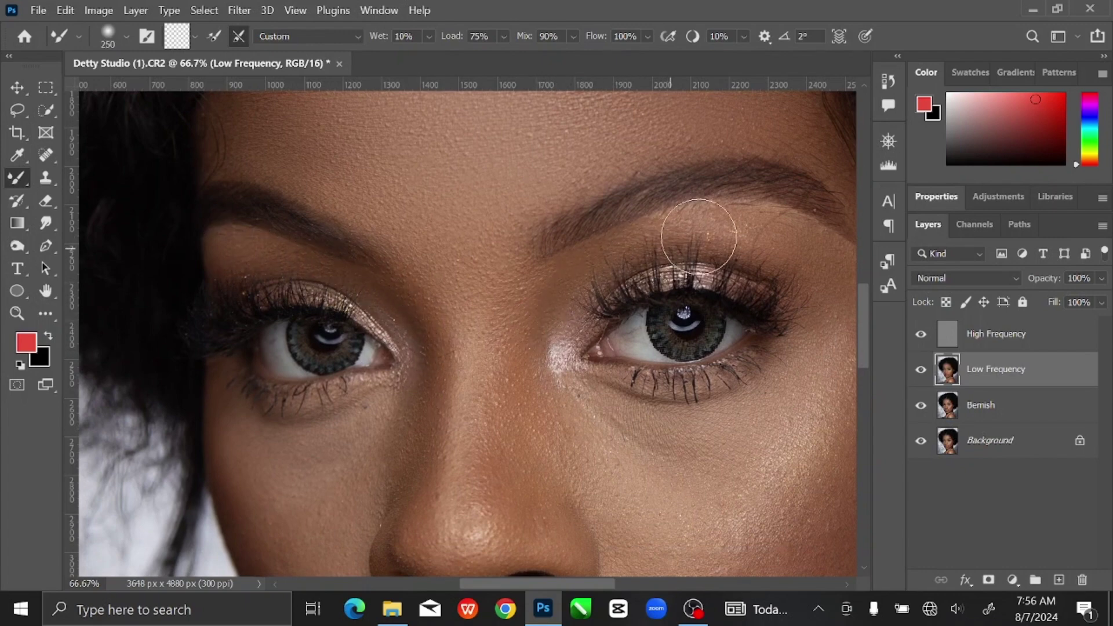
drag(785, 254, 739, 242)
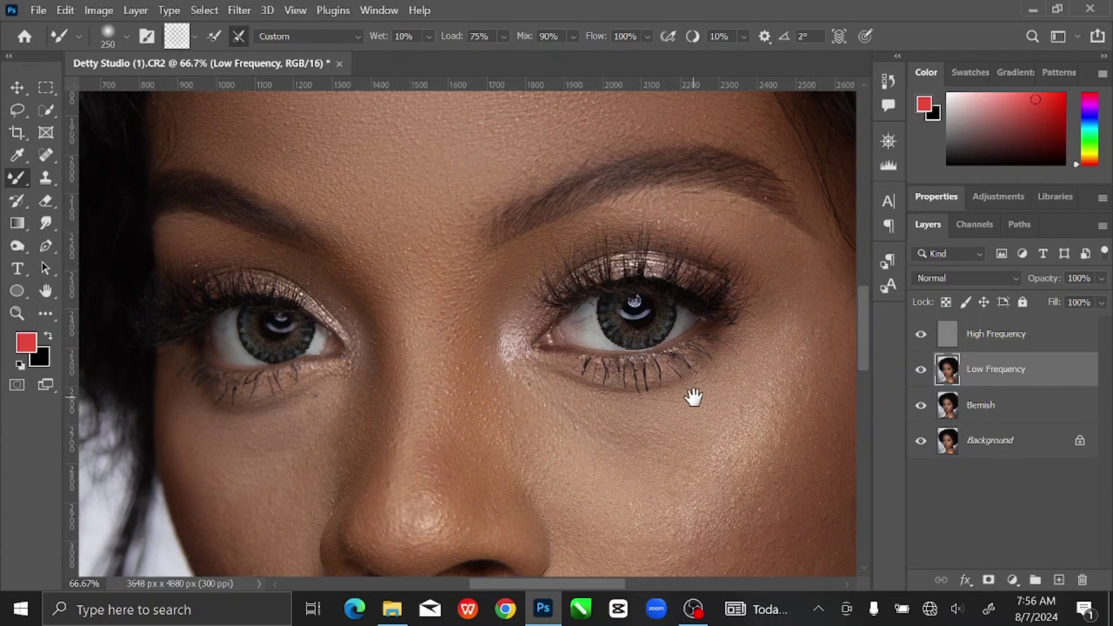
drag(690, 393, 664, 297)
key(bracketright)
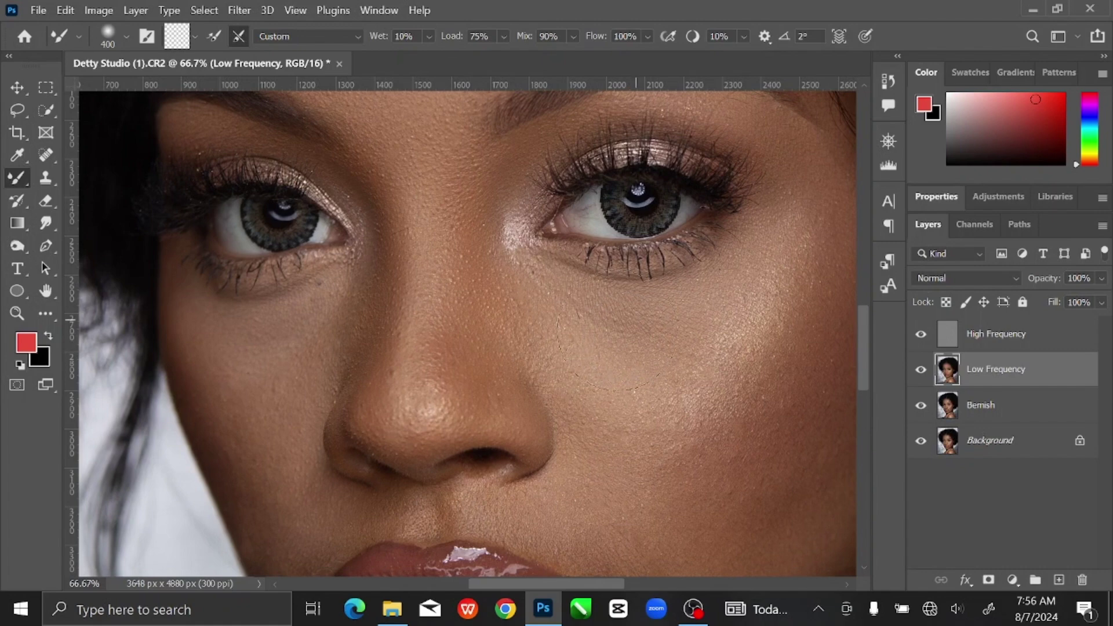
key(bracketleft)
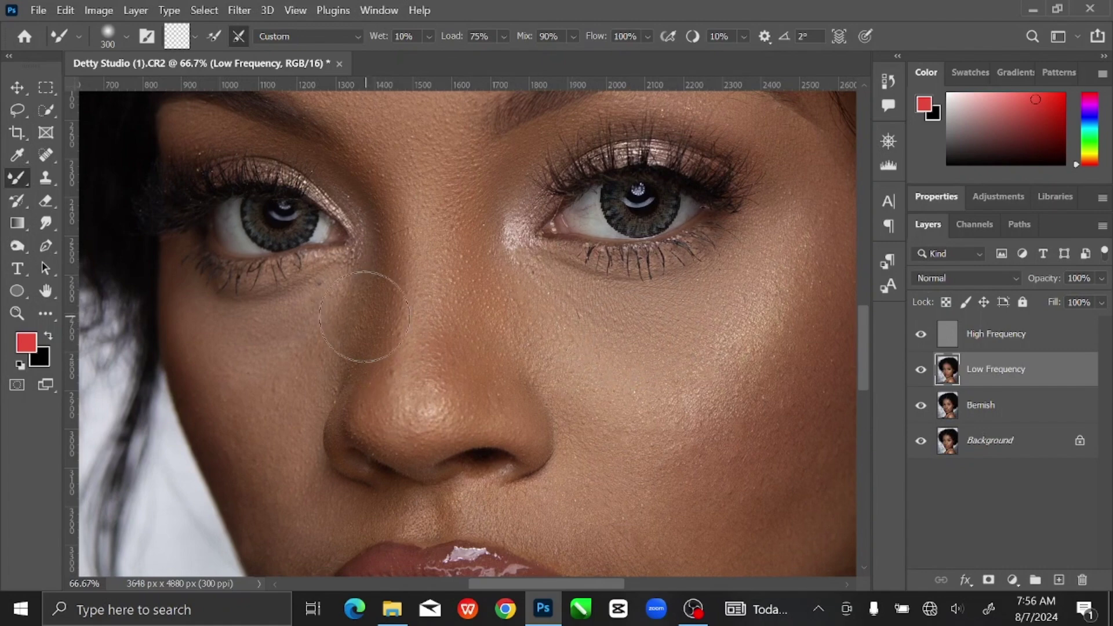
key(bracketright)
key(bracketright)
key(bracketright)
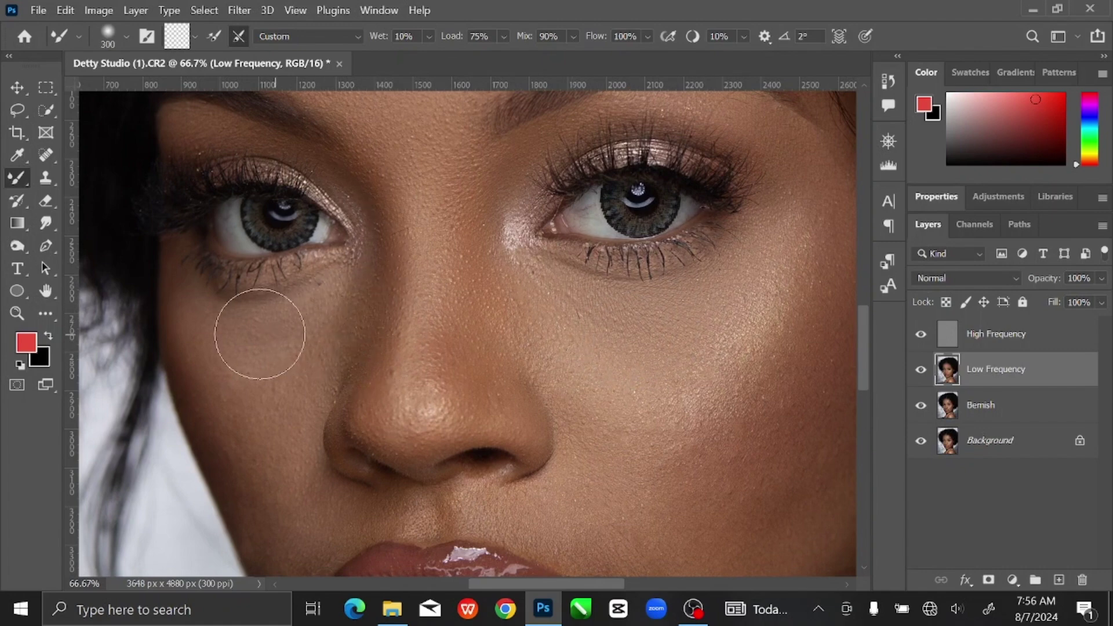
key(bracketleft)
key(bracketleft)
key(bracketleft)
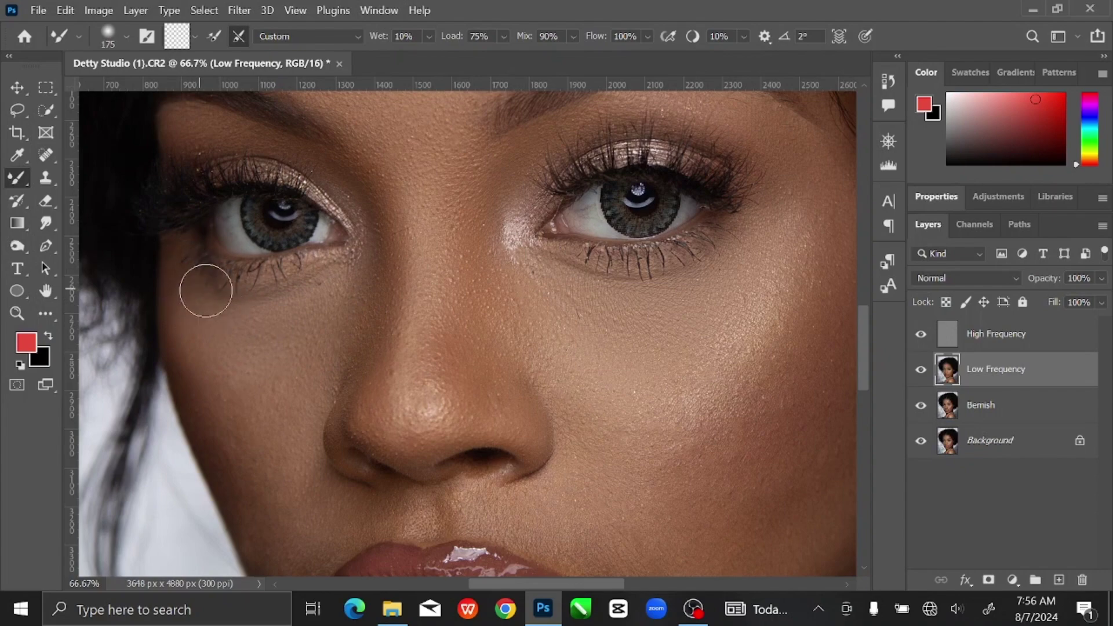
key(bracketright)
key(bracketright)
key(bracketright)
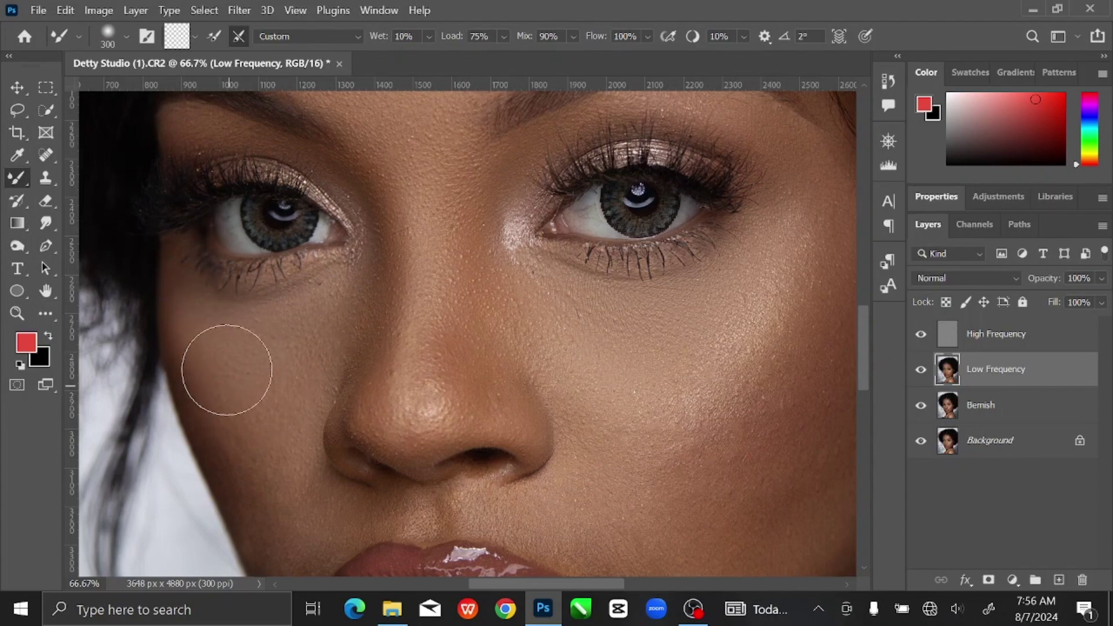
key(bracketleft)
key(bracketleft)
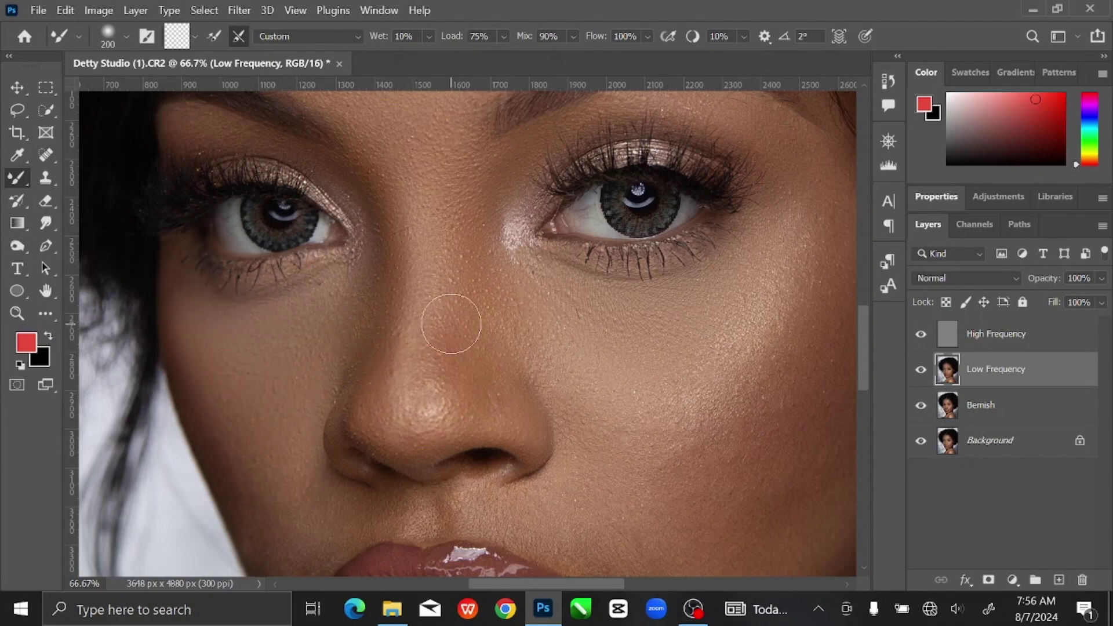
drag(642, 360, 592, 267)
key(bracketright)
key(bracketright)
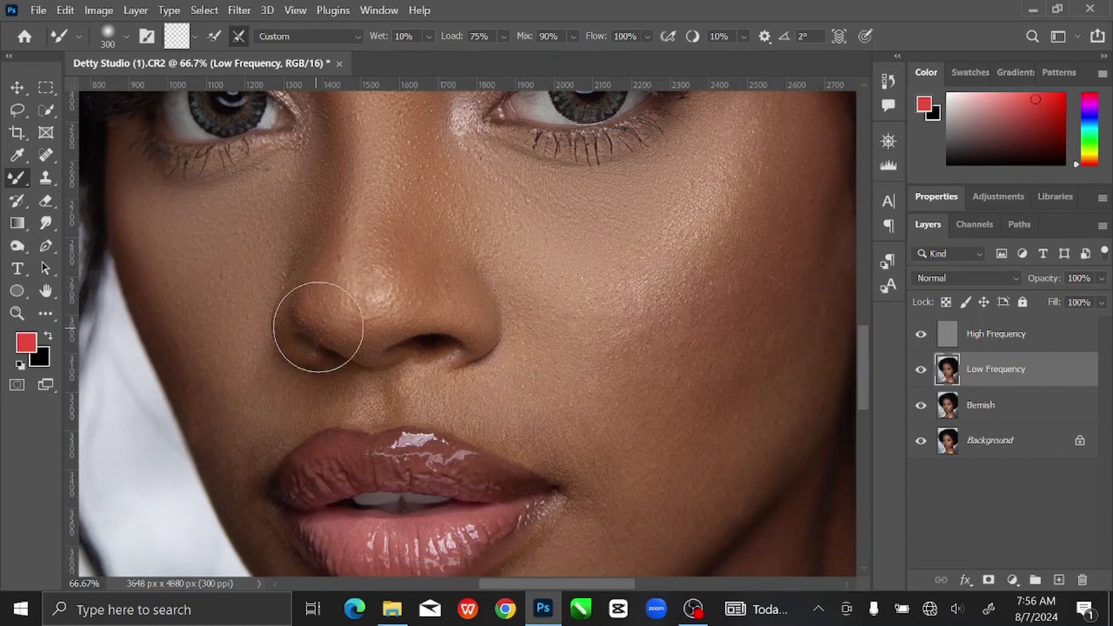
mouse_move(319, 327)
mouse_down()
mouse_move(343, 293)
mouse_move(364, 290)
mouse_up()
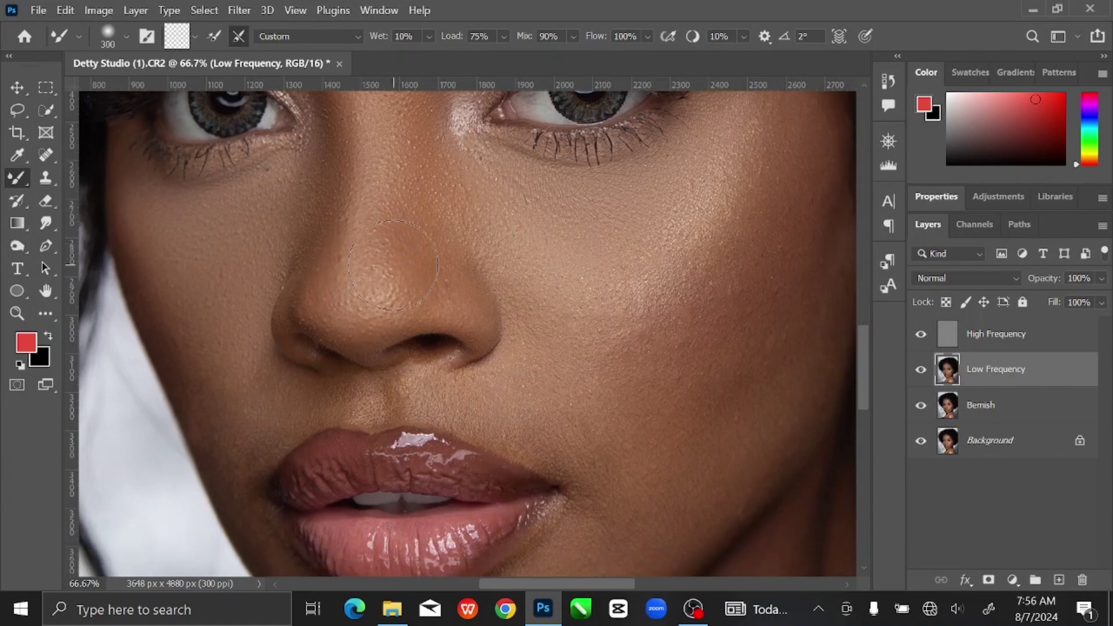
- Smooth the skin around the lip corners and across the chin, then zoom out
drag(376, 168, 371, 289)
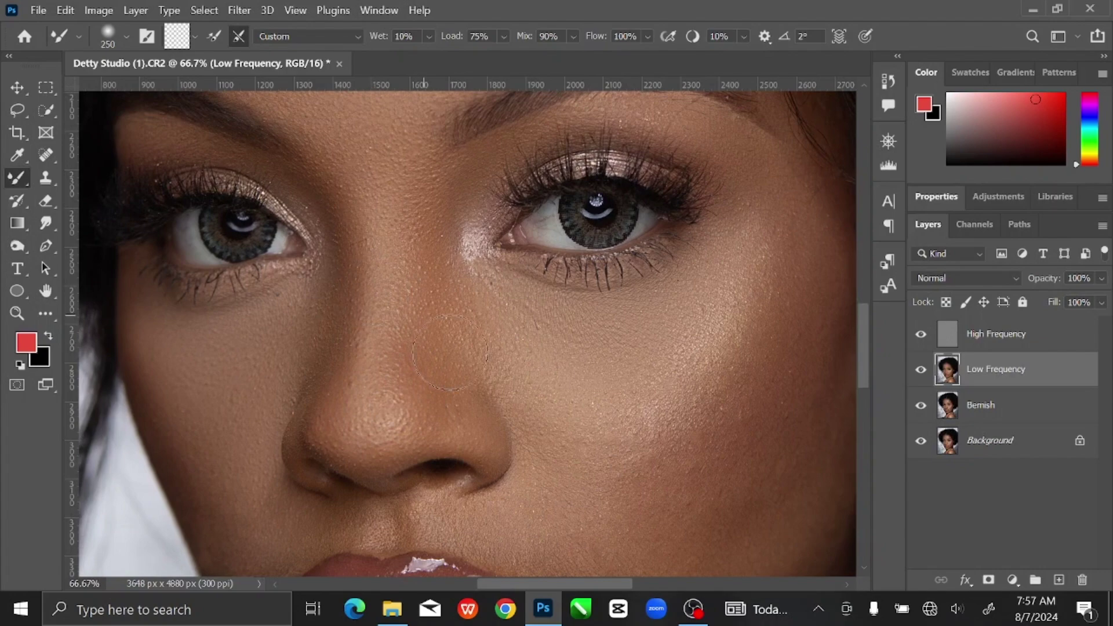
drag(450, 353, 456, 239)
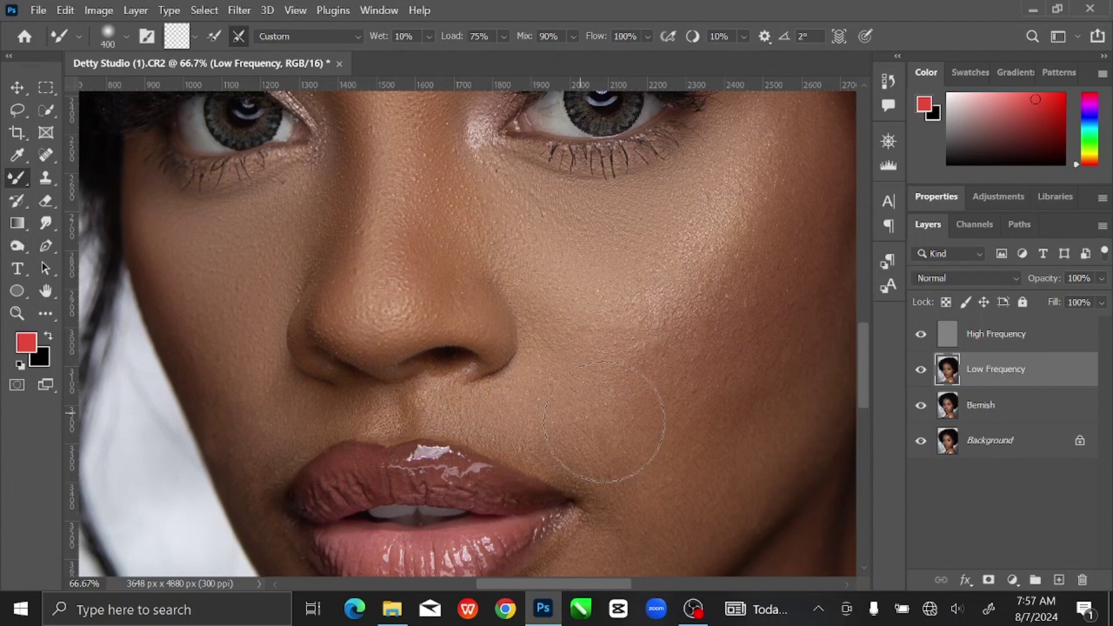
drag(604, 421, 636, 291)
key(bracketleft)
key(bracketleft)
key(bracketleft)
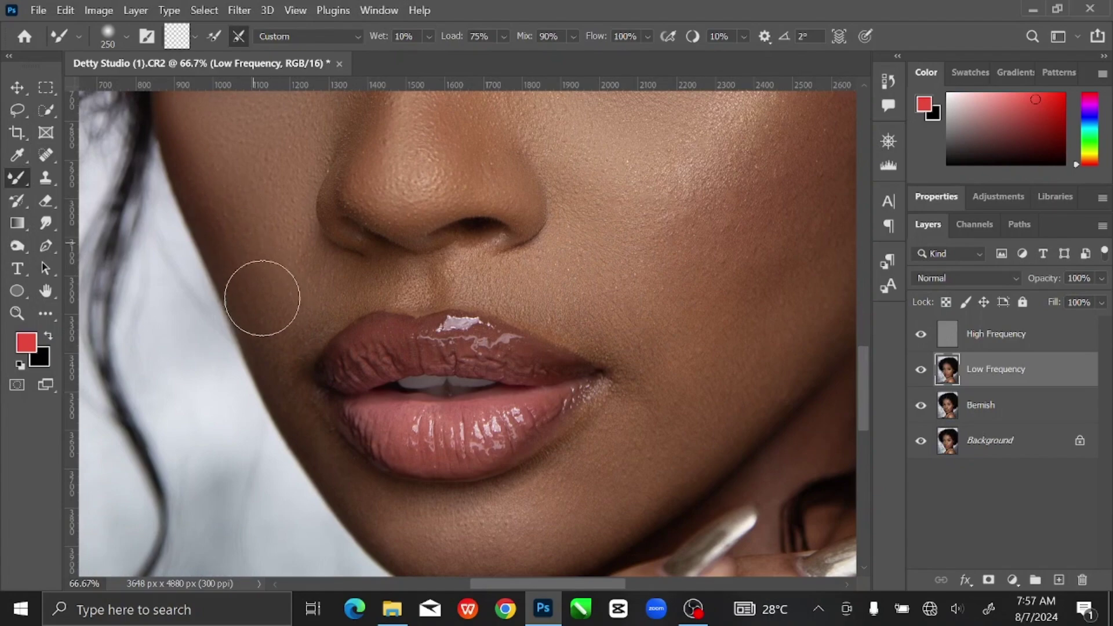
mouse_move(259, 241)
mouse_down()
mouse_move(295, 351)
mouse_move(277, 168)
mouse_up()
key(bracketright)
key(bracketright)
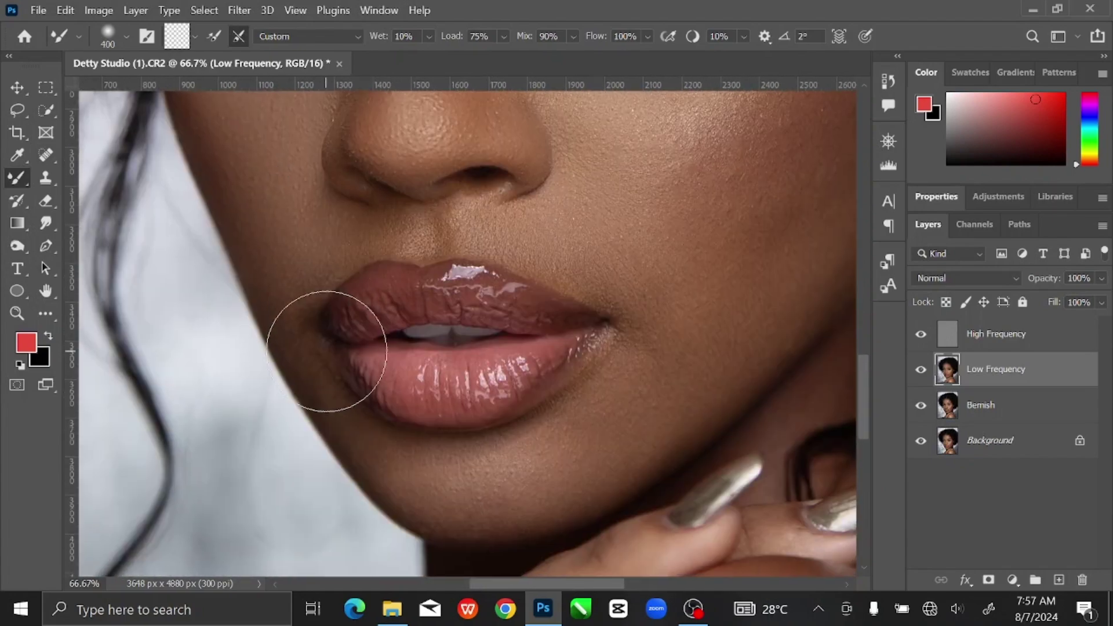
key(bracketleft)
key(bracketleft)
key(bracketleft)
key(bracketleft)
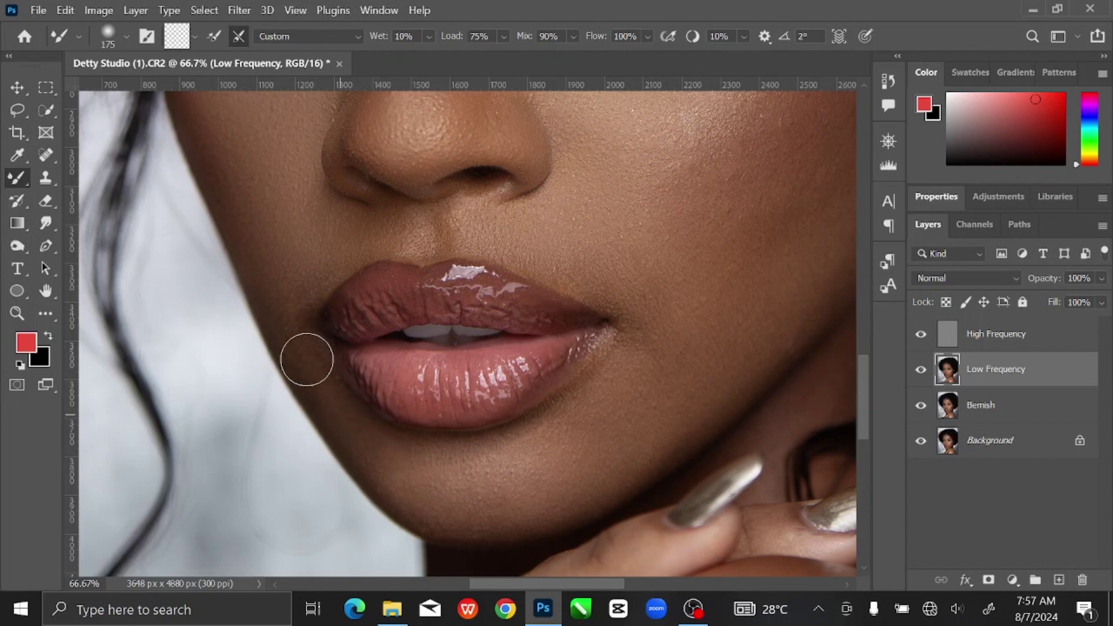
key(bracketright)
key(bracketright)
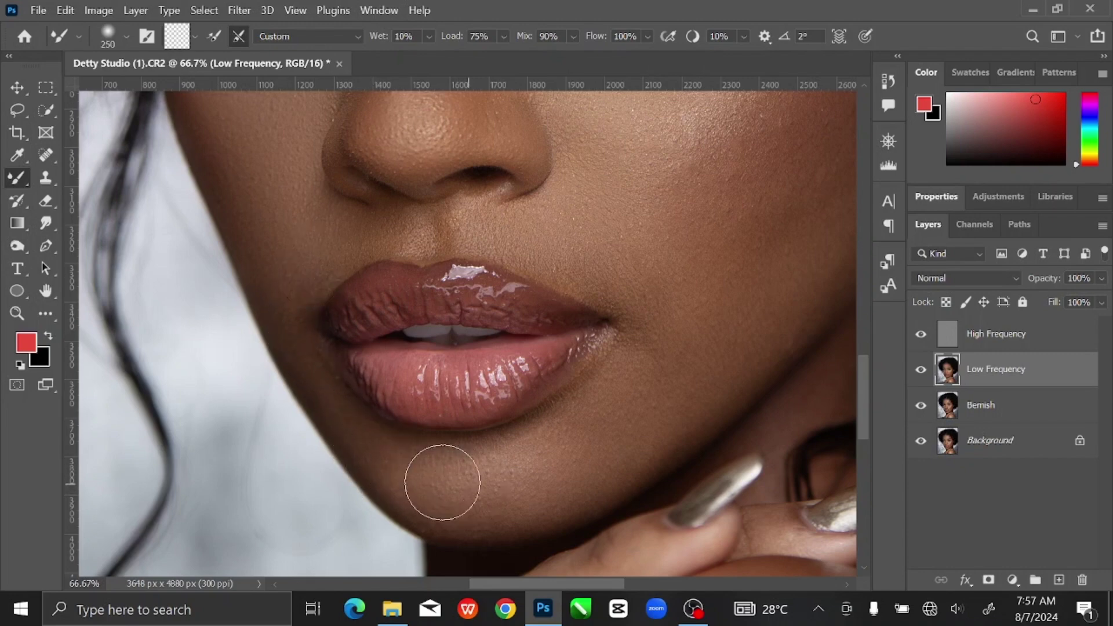
mouse_move(410, 474)
mouse_down()
mouse_move(589, 423)
mouse_move(506, 479)
mouse_move(622, 424)
mouse_up()
key(bracketright)
key(bracketright)
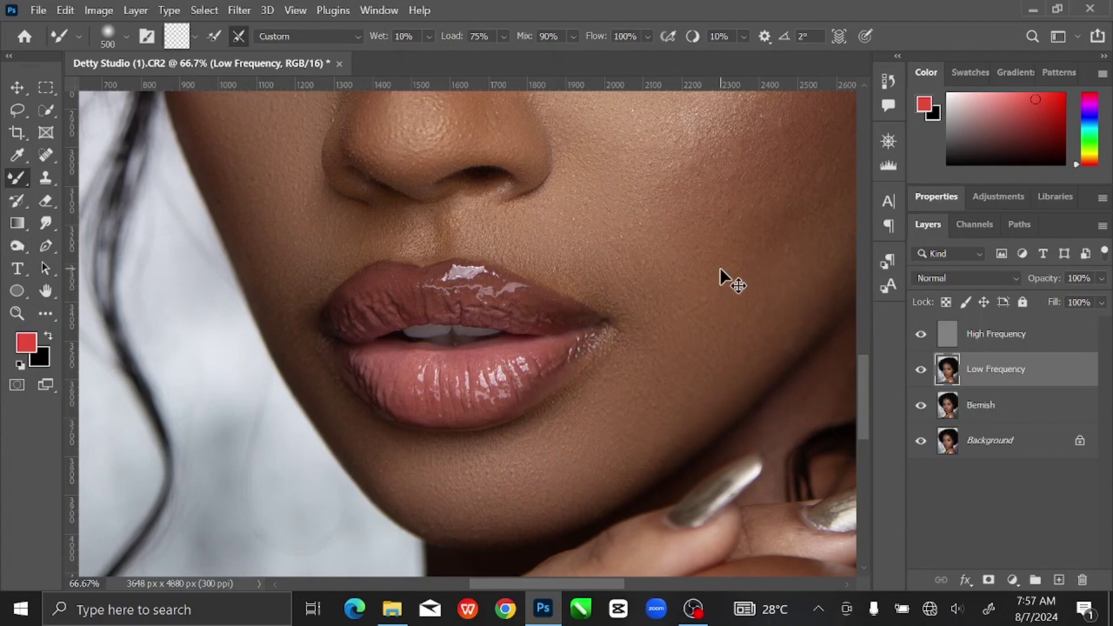
key(ctrl+minus)
- Blend the lighter cheek patch and the neck skin beside the jaw with a smaller Mixer Brush
drag(642, 355, 599, 484)
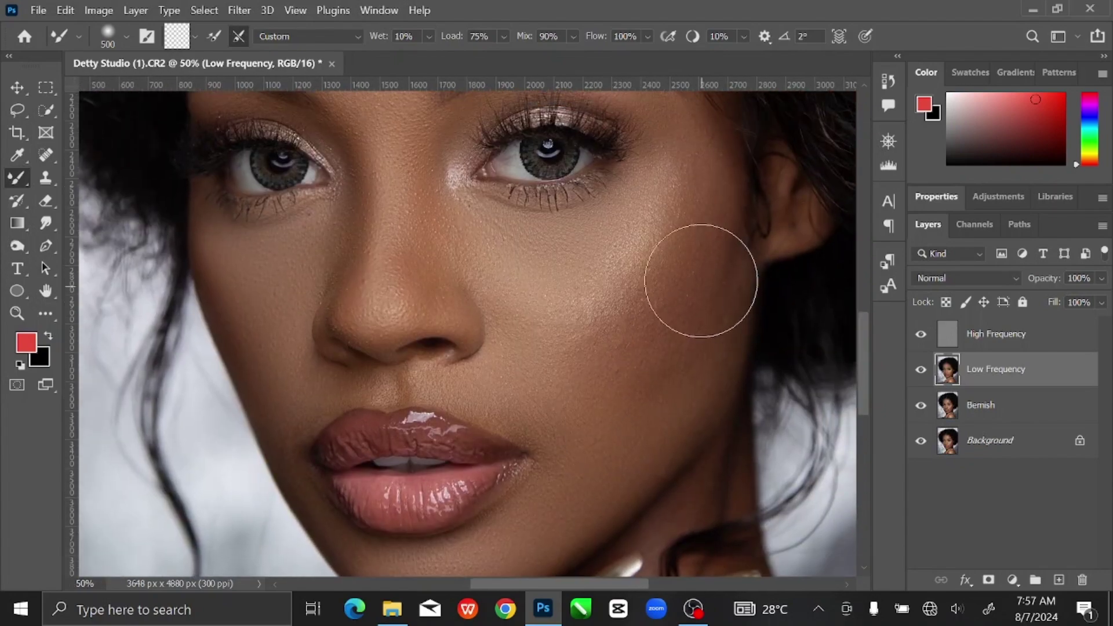
mouse_move(591, 316)
mouse_down()
mouse_move(622, 302)
mouse_move(580, 334)
mouse_move(666, 215)
mouse_move(535, 333)
mouse_move(664, 221)
mouse_move(711, 313)
mouse_up()
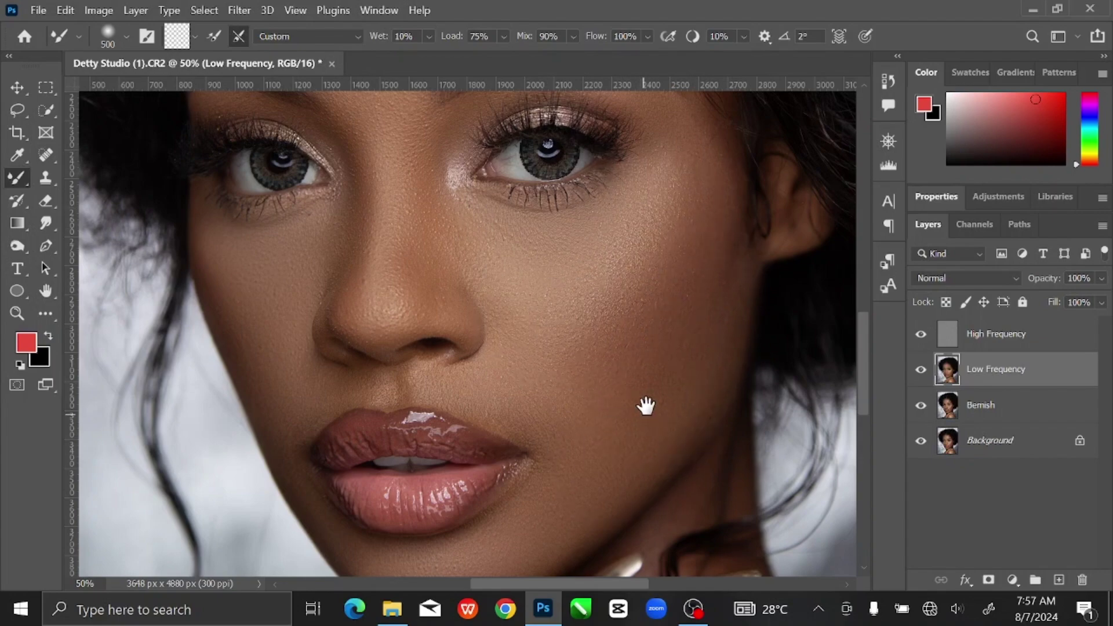
mouse_move(646, 406)
mouse_down()
mouse_move(672, 302)
mouse_move(696, 264)
mouse_move(715, 377)
mouse_move(582, 472)
mouse_up()
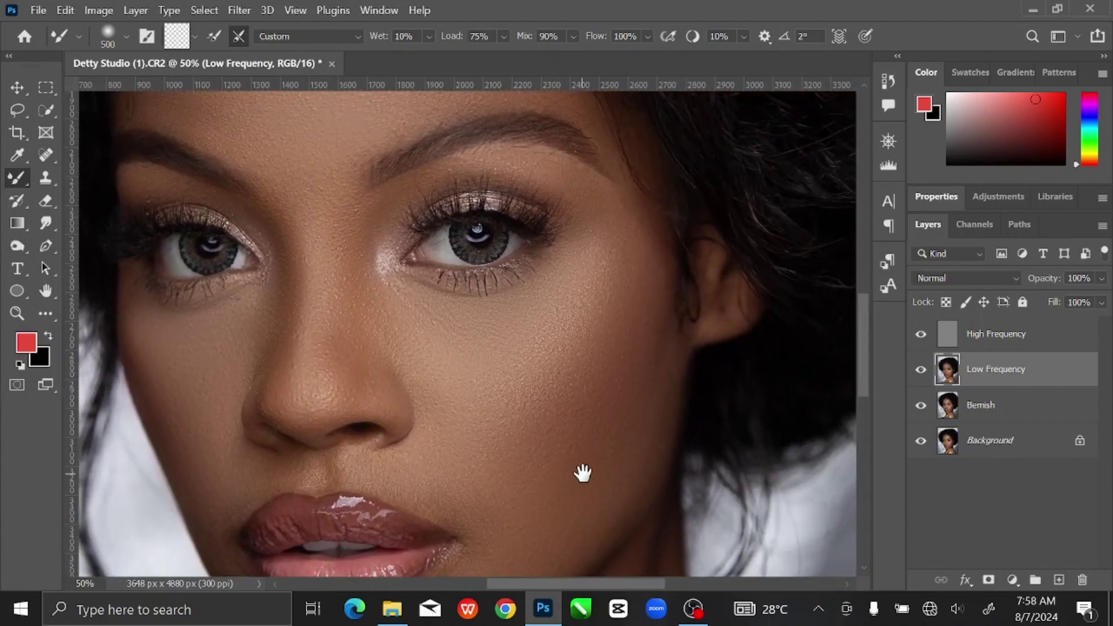
key(bracketleft)
key(bracketleft)
key(bracketleft)
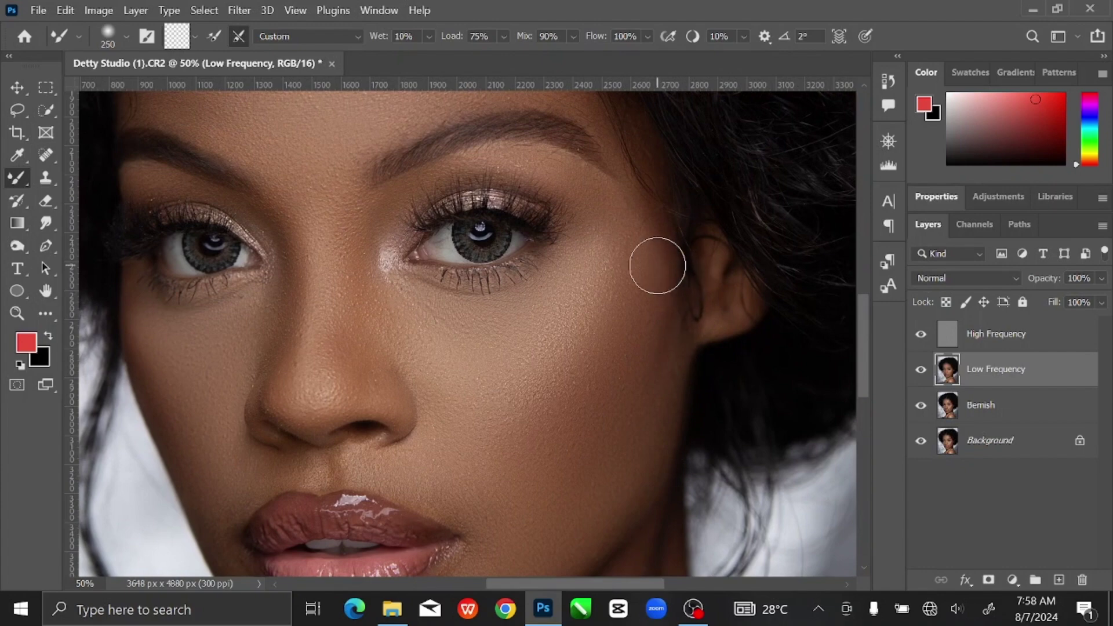
key(bracketright)
key(bracketright)
key(bracketright)
key(bracketright)
key(bracketright)
key(bracketright)
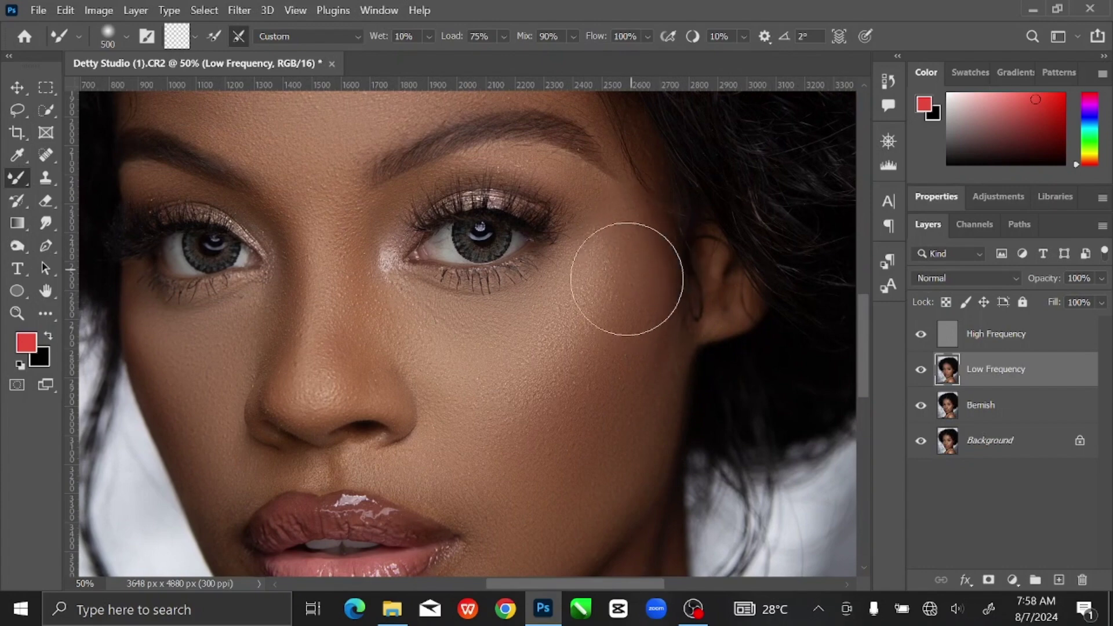
key(bracketleft)
key(bracketleft)
key(bracketleft)
key(bracketleft)
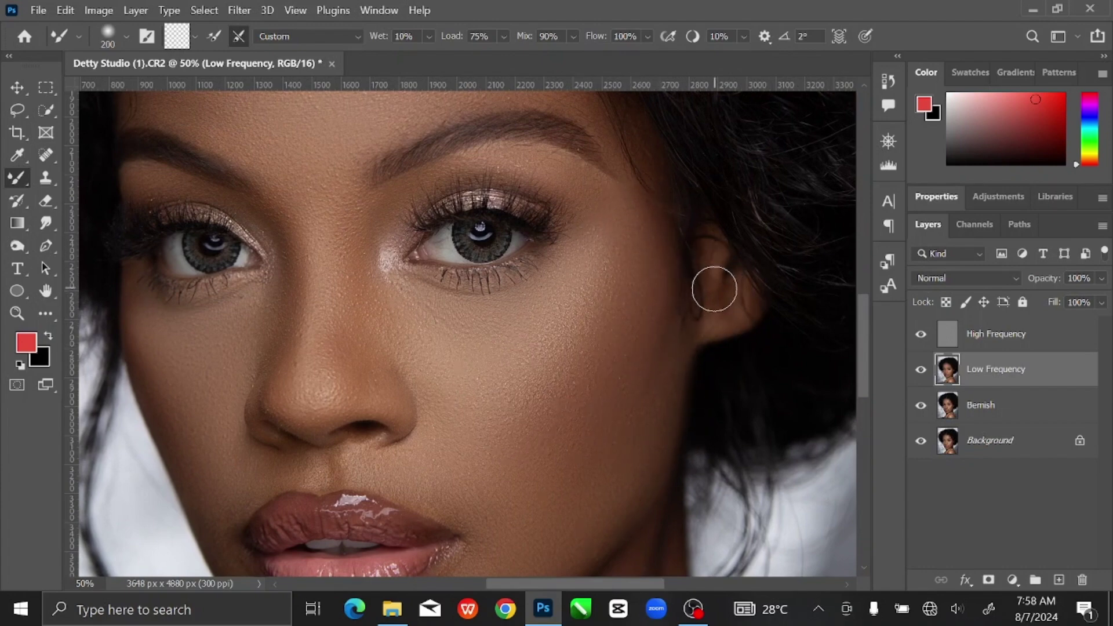
drag(701, 348, 697, 215)
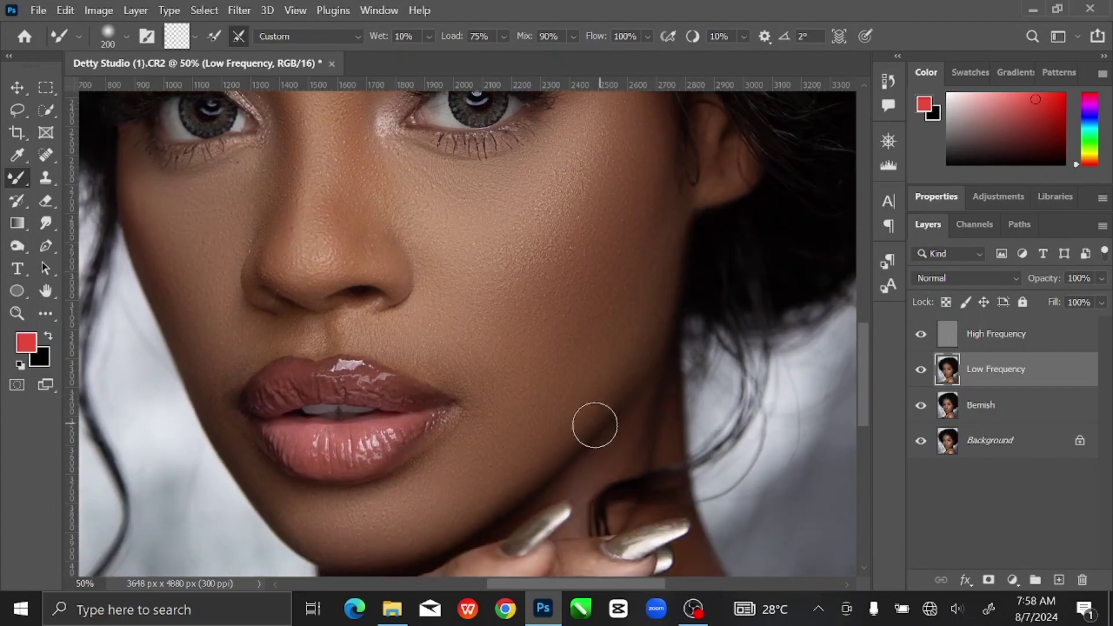
drag(588, 442, 606, 319)
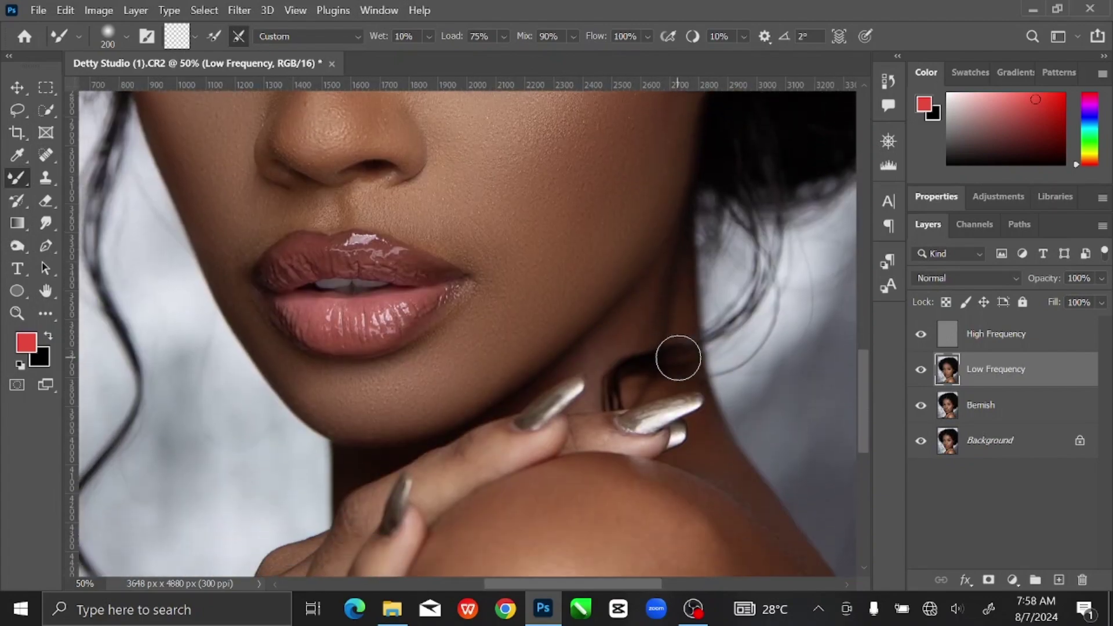
key(ctrl+plus)
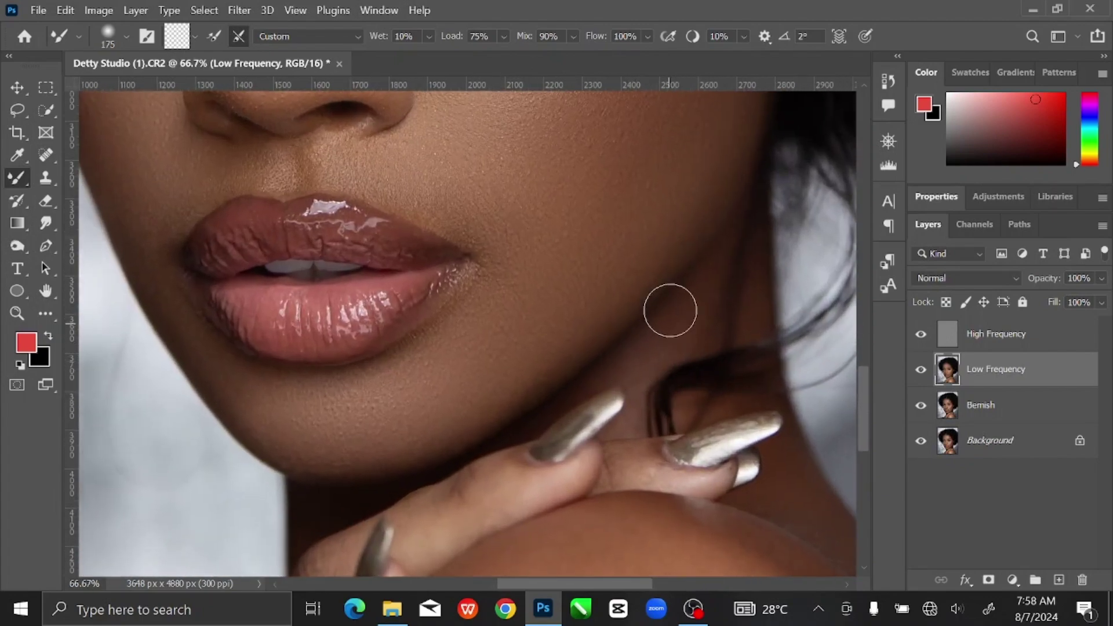
key(bracketleft)
- Smooth the skin along the hand and fingers with a resized Mixer Brush on Low Frequency
drag(553, 494, 585, 308)
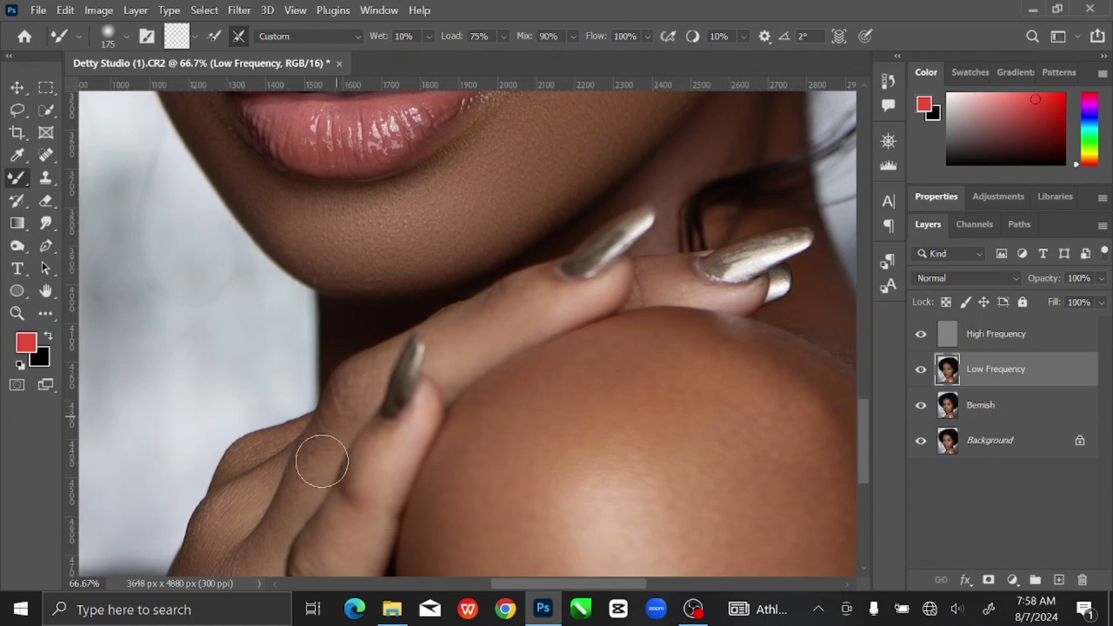
drag(385, 471, 558, 225)
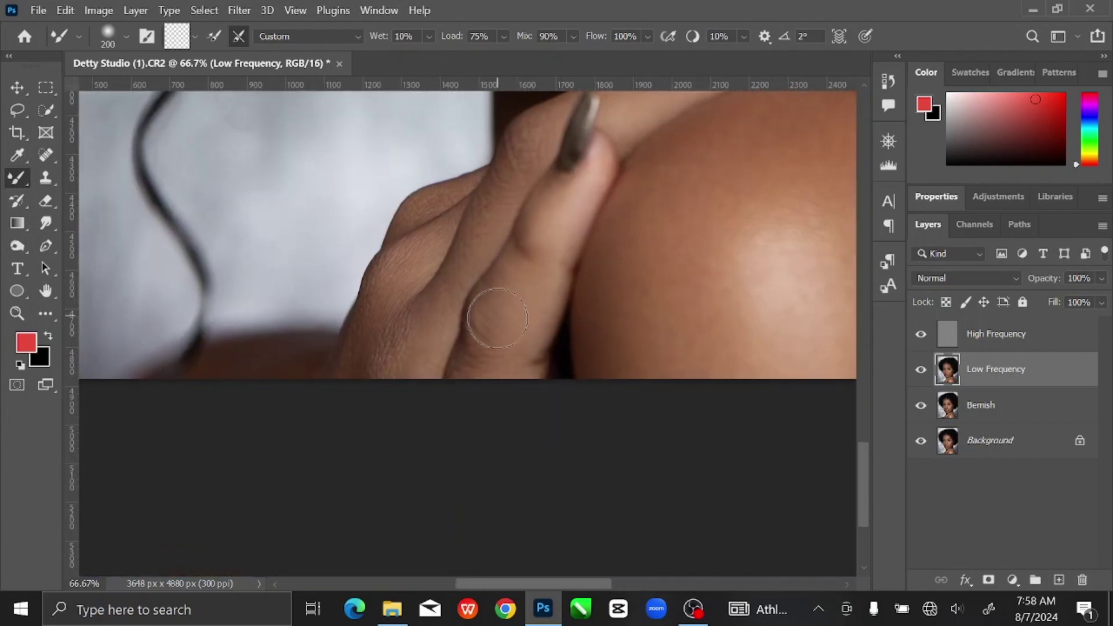
key(bracketright)
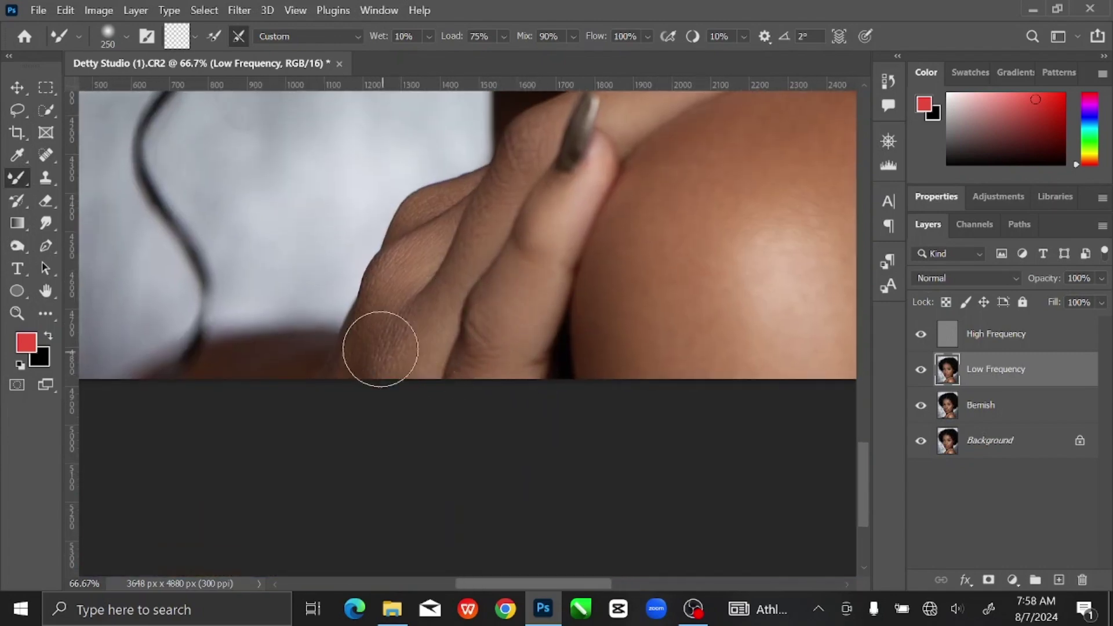
key(bracketright)
drag(266, 367, 226, 381)
key(bracketleft)
key(bracketleft)
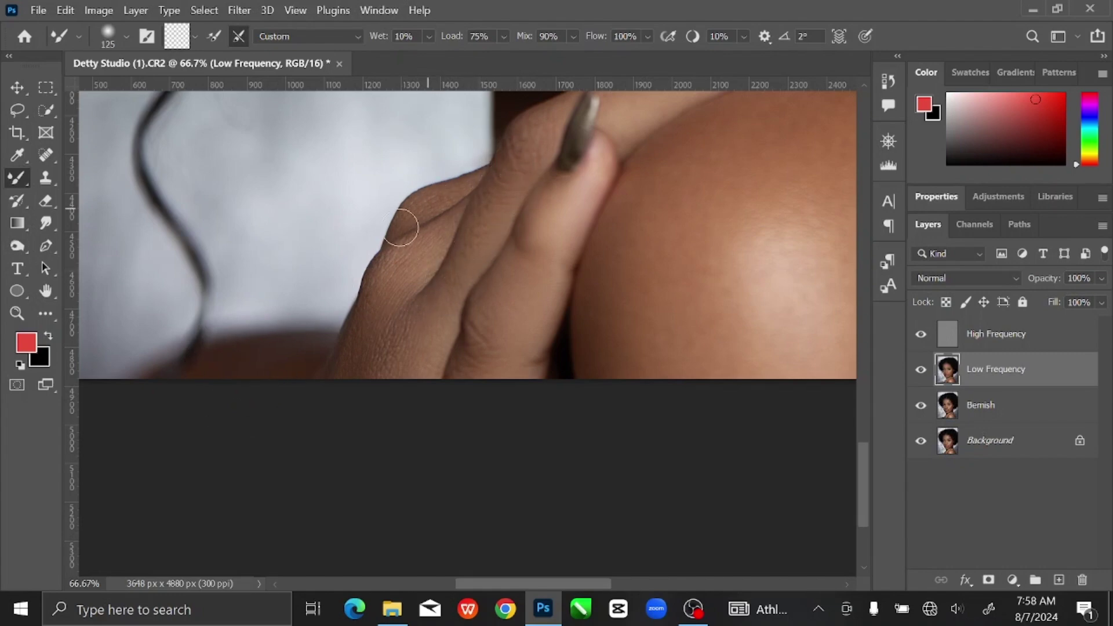
key(bracketright)
key(bracketright)
key(bracketright)
key(bracketright)
key(bracketright)
key(bracketright)
key(bracketright)
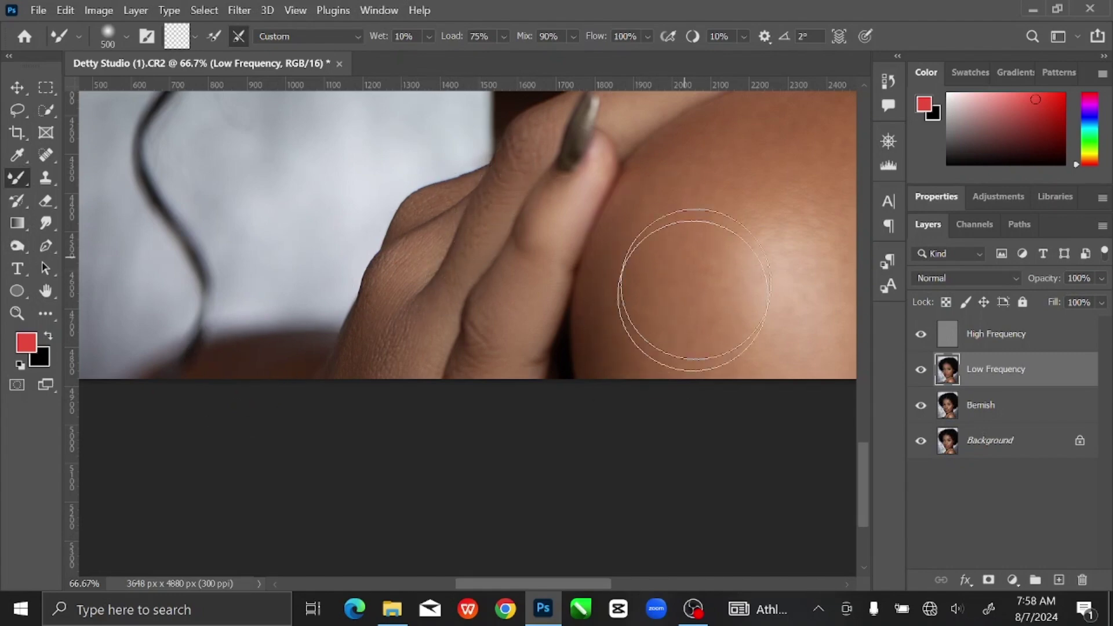
- Blend the upper shoulder skin smooth with a larger brush, then fit the whole portrait on screen
drag(654, 302, 437, 387)
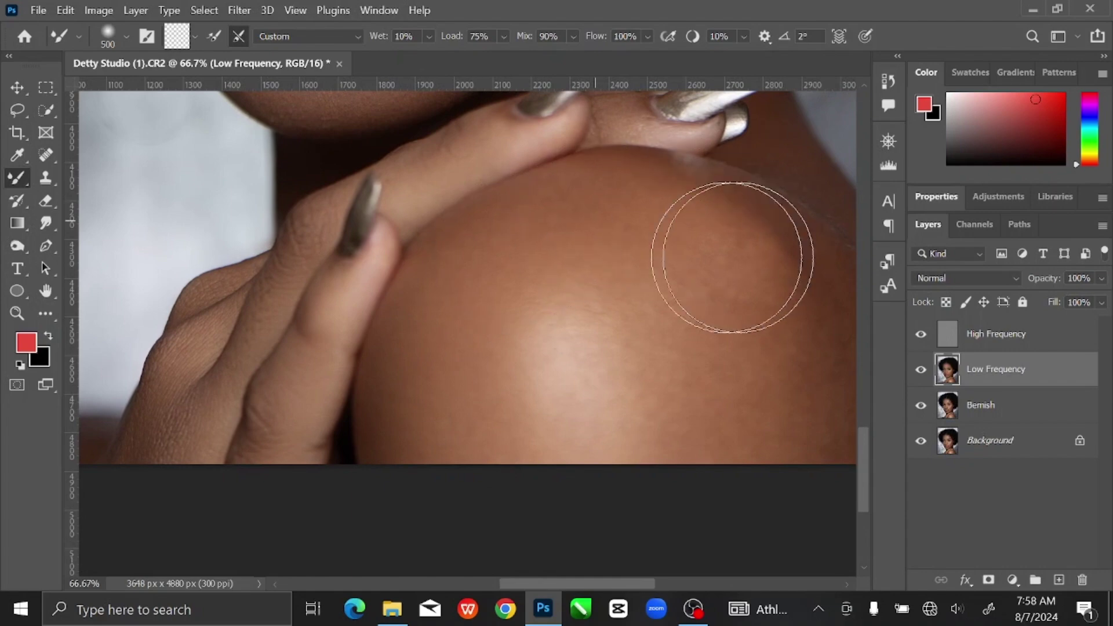
key(ctrl+minus)
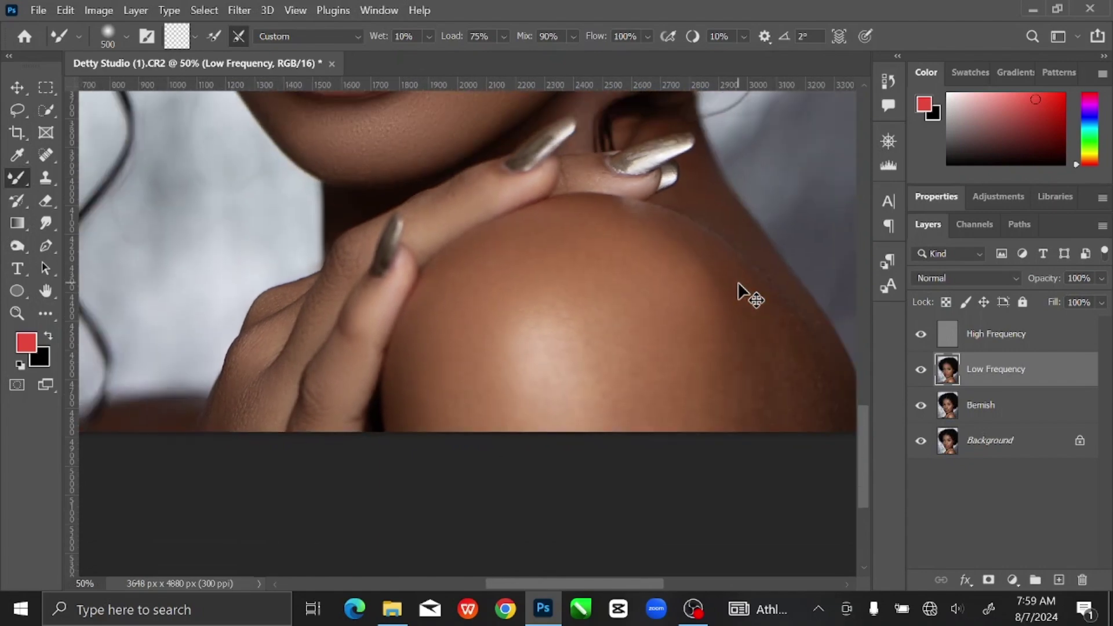
key(bracketright)
key(bracketright)
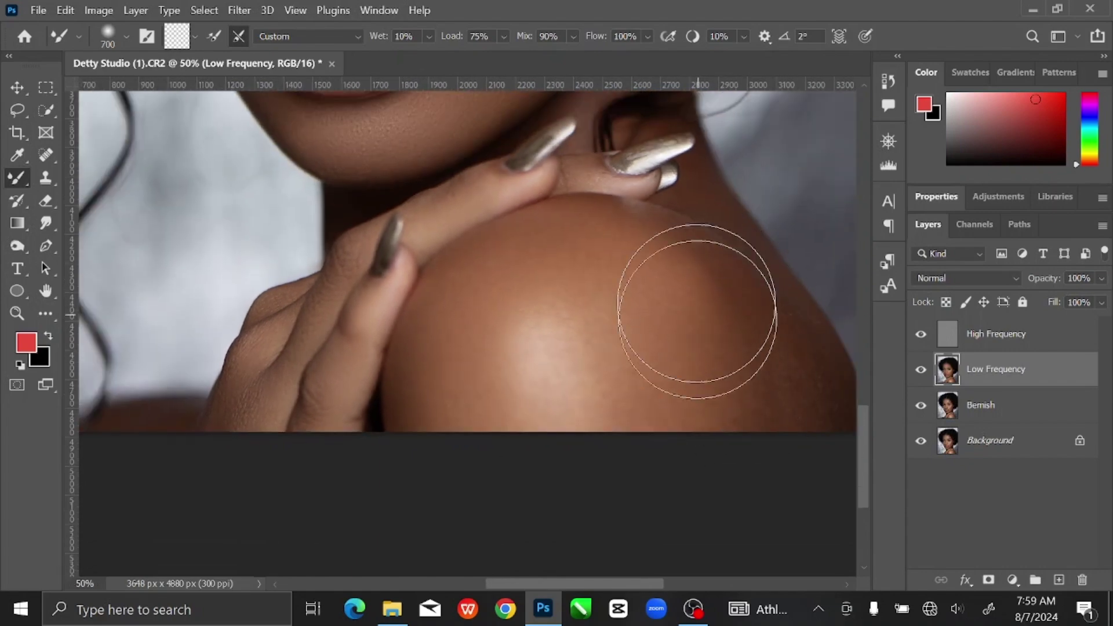
mouse_move(683, 335)
mouse_down()
mouse_move(608, 290)
mouse_move(511, 311)
mouse_move(474, 396)
mouse_move(494, 321)
mouse_move(544, 282)
mouse_move(679, 306)
mouse_move(775, 423)
mouse_move(714, 376)
mouse_move(619, 352)
mouse_move(541, 351)
mouse_move(485, 392)
mouse_move(509, 336)
mouse_move(608, 372)
mouse_move(572, 368)
mouse_up()
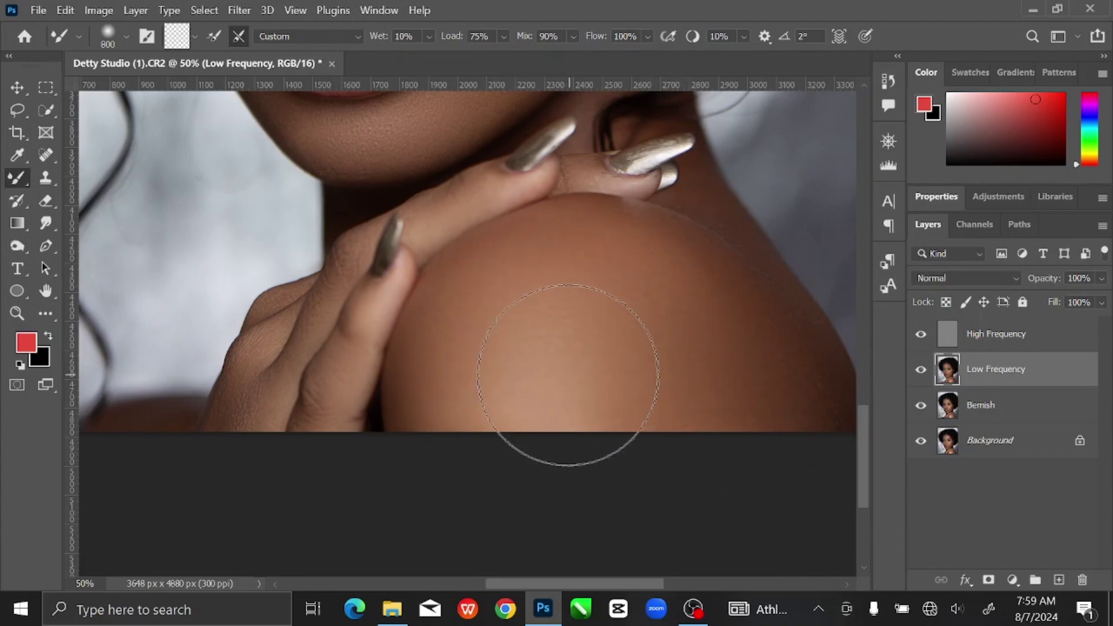
key(bracketright)
key(bracketright)
mouse_move(716, 410)
mouse_down()
mouse_move(601, 410)
mouse_move(529, 451)
mouse_up()
key(bracketleft)
key(bracketleft)
key(bracketleft)
key(bracketleft)
key(bracketleft)
key(bracketleft)
key(bracketleft)
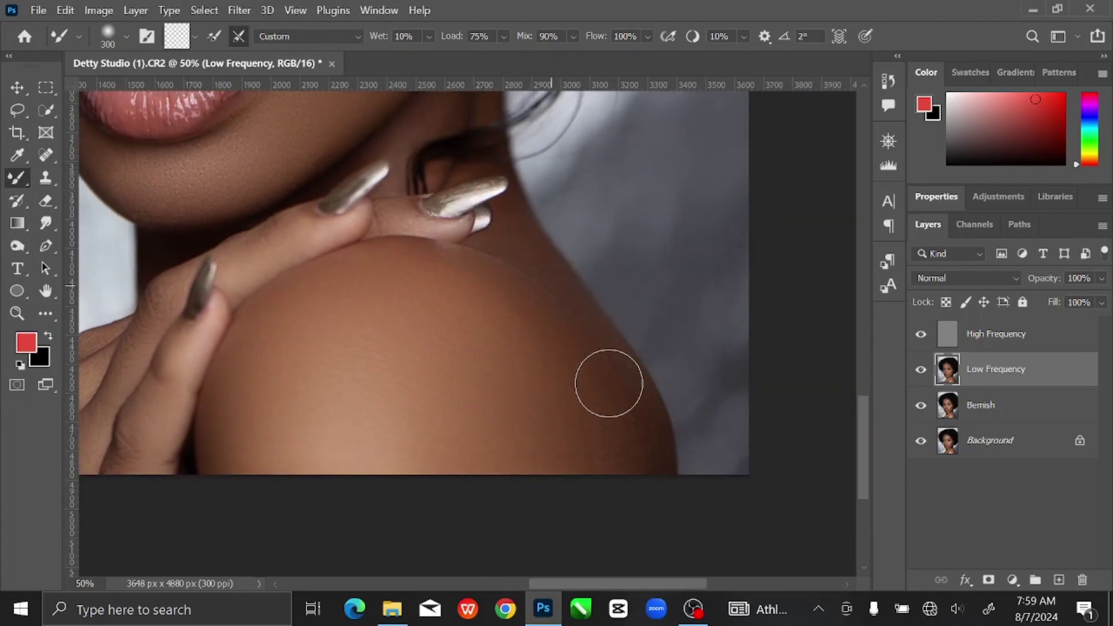
key(bracketright)
key(bracketright)
key(bracketright)
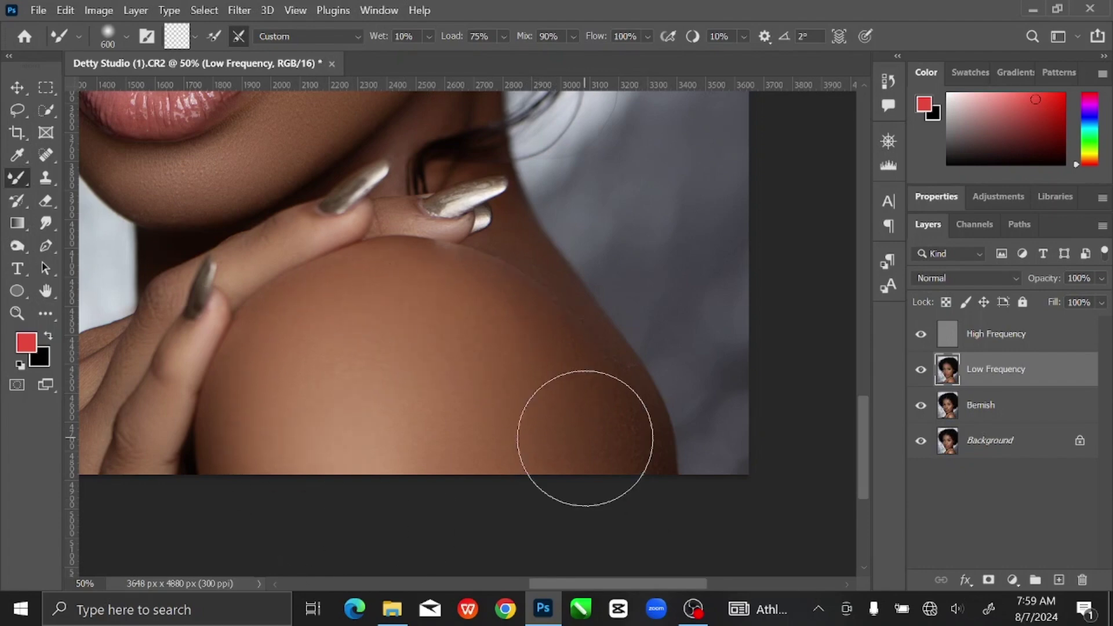
key(ctrl+0)
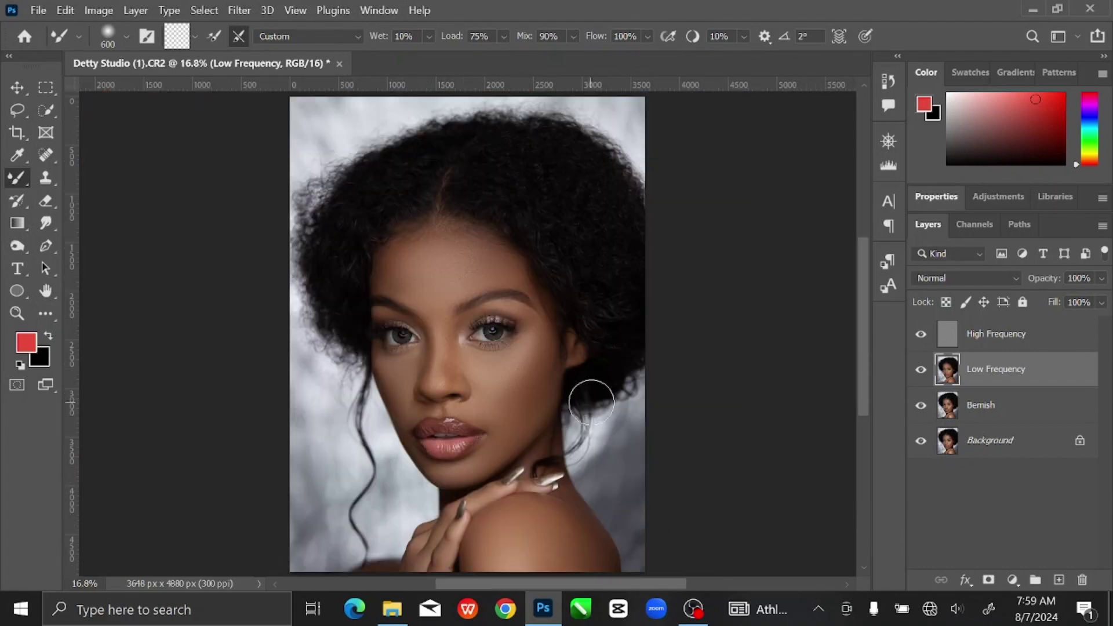
key(ctrl+plus)
key(ctrl+plus)
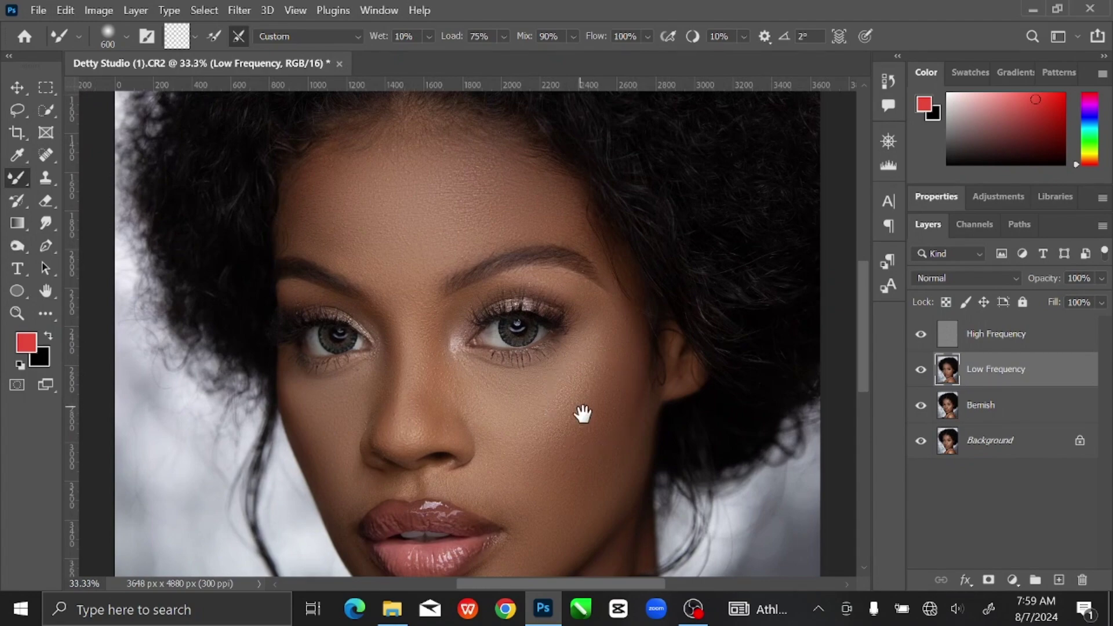
drag(580, 410, 592, 203)
drag(592, 348, 581, 395)
key(ctrl+0)
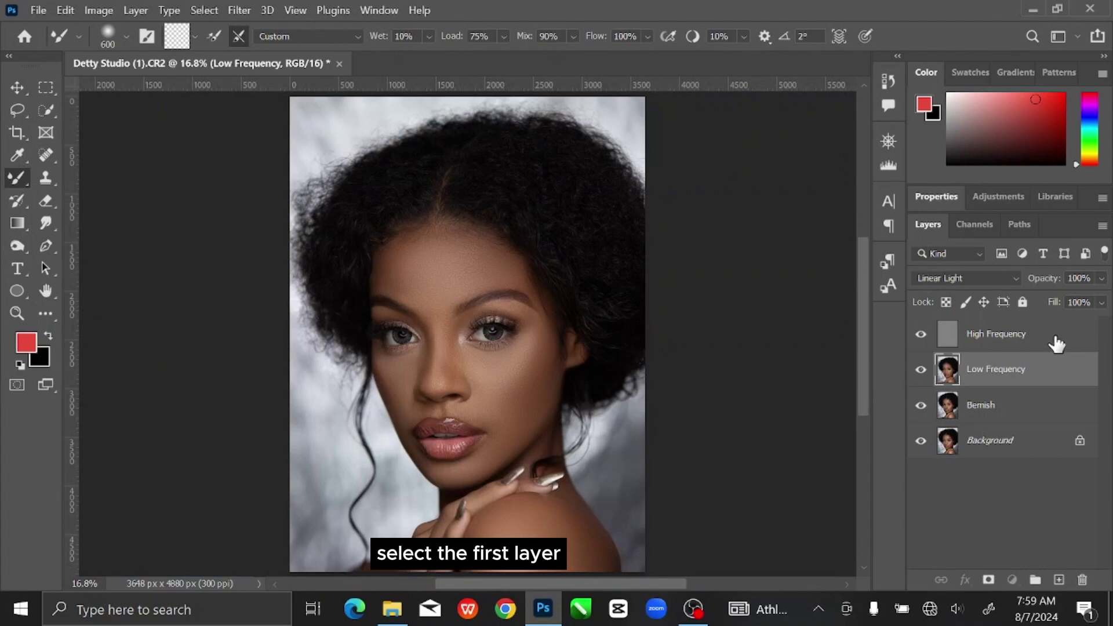
- Group High Frequency, Low Frequency and Bemish into Group 1, then toggle its visibility to compare
click(1057, 342)
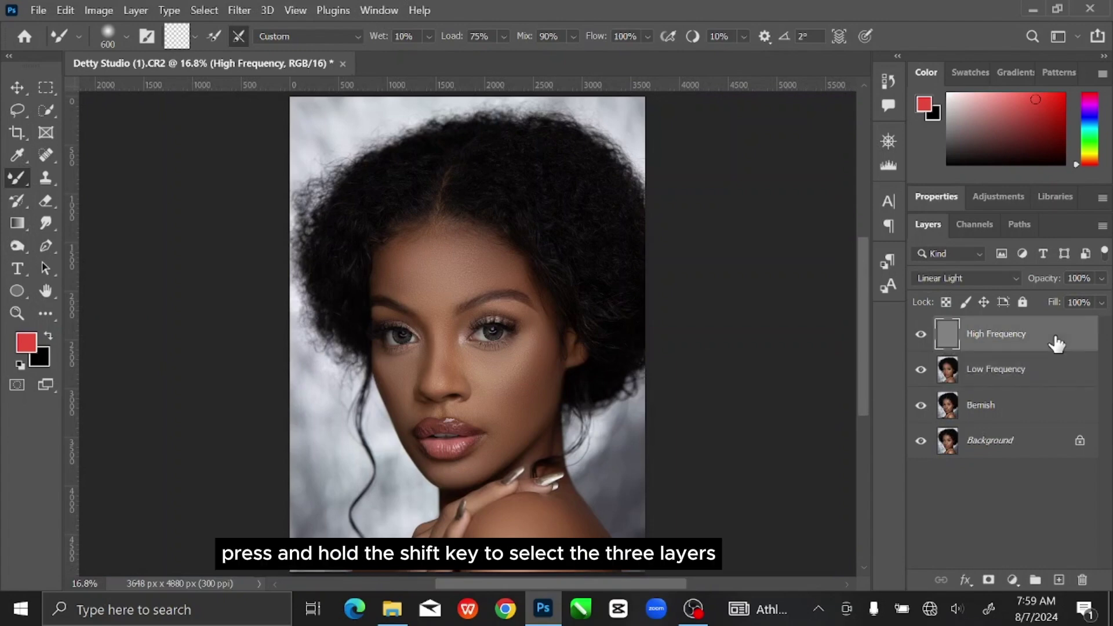
shift+click(1036, 411)
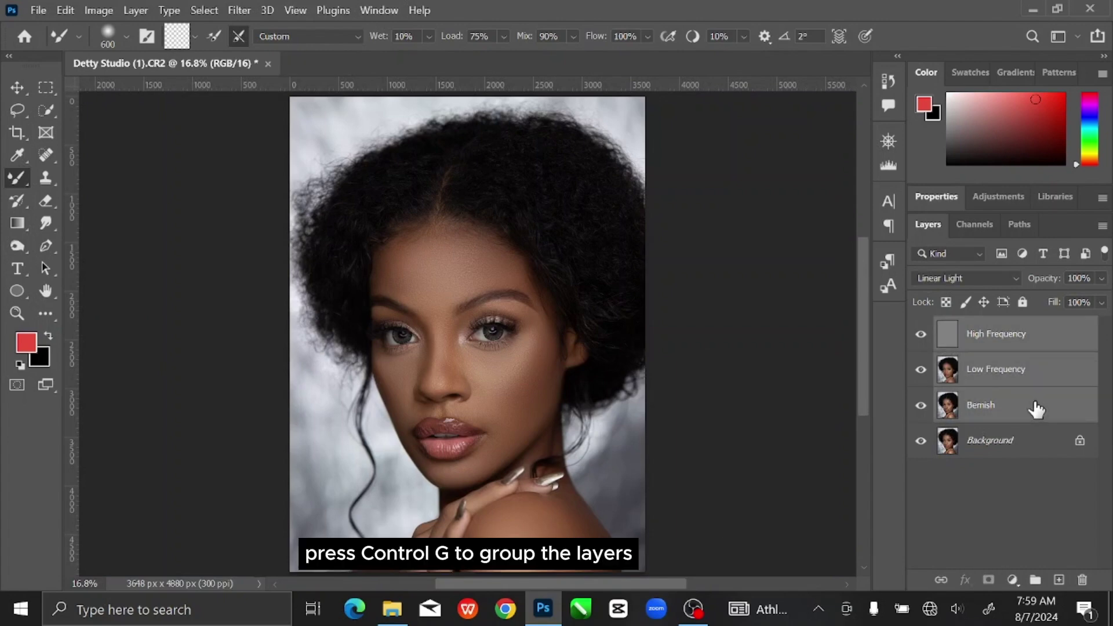
key(ctrl+g)
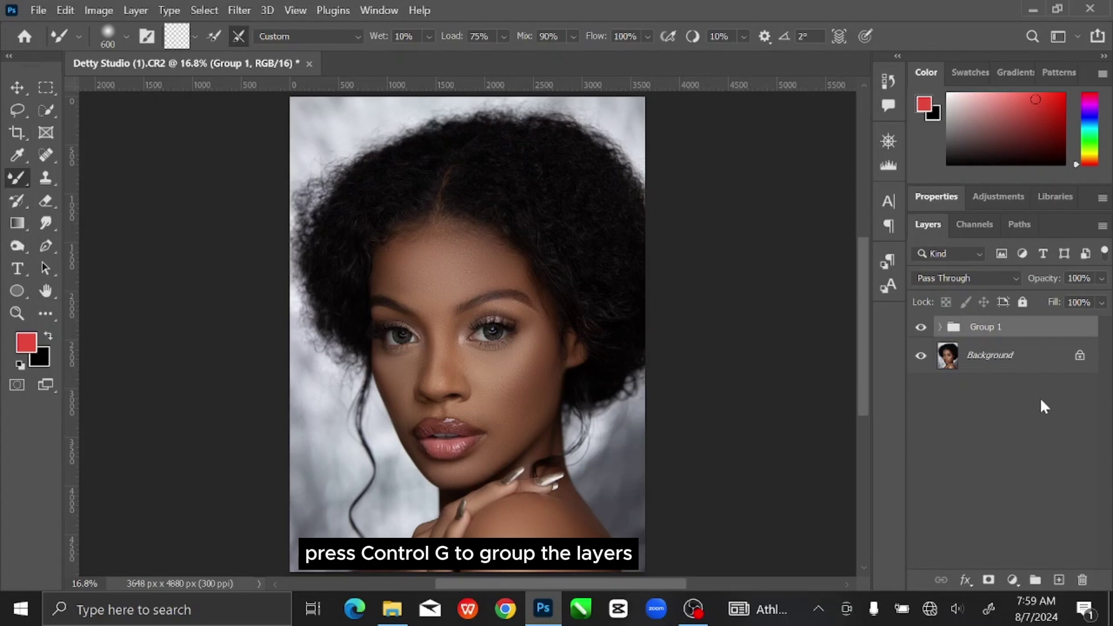
click(922, 328)
click(921, 328)
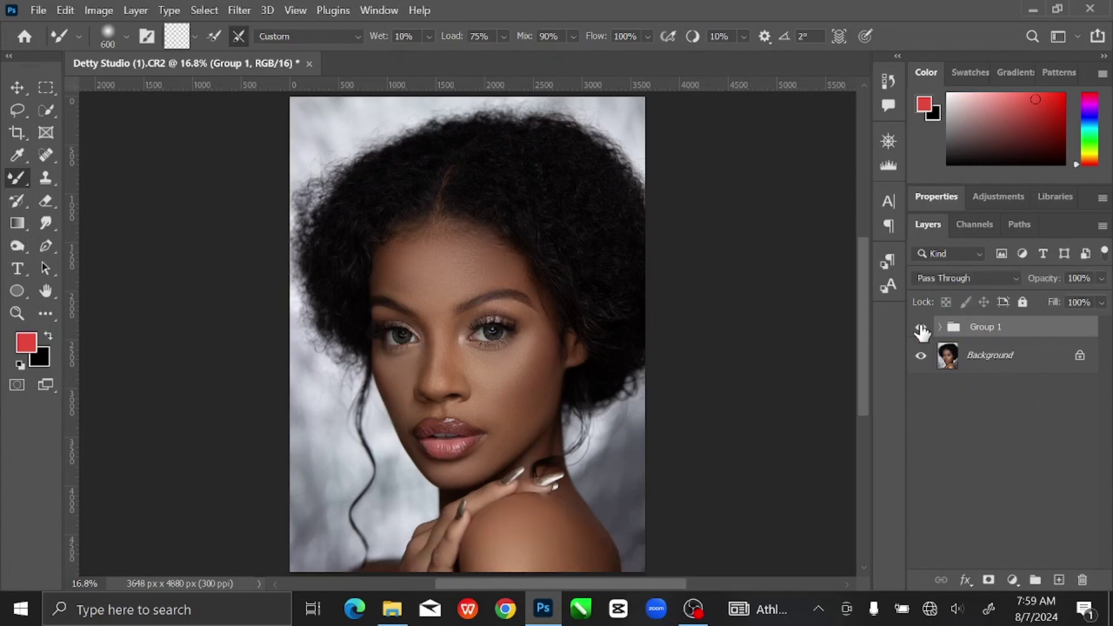